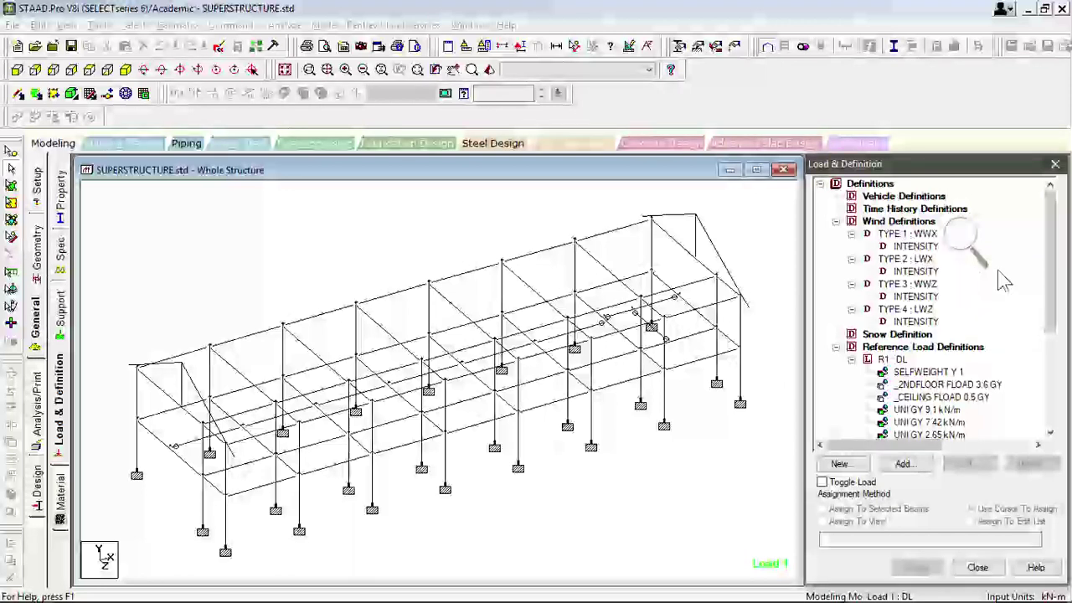
- Open the form for a new primary load case under Load Cases Details and magnify the screen to 175% with Magnifier
{"action": "left_click_drag", "start_coordinate": [1048, 239], "coordinate": [1045, 356]}
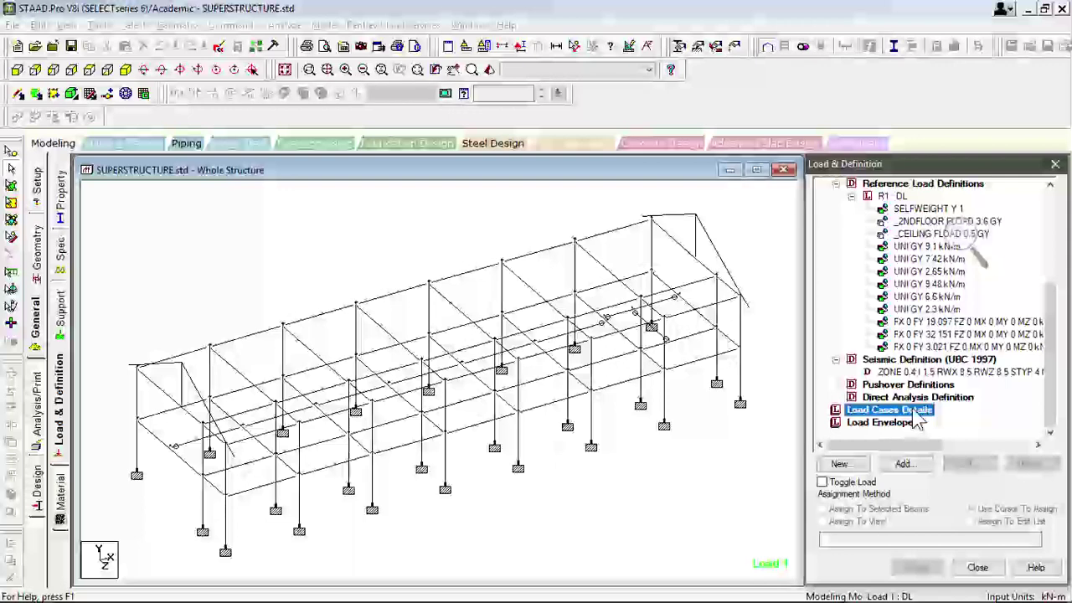
{"action": "left_click", "coordinate": [910, 465]}
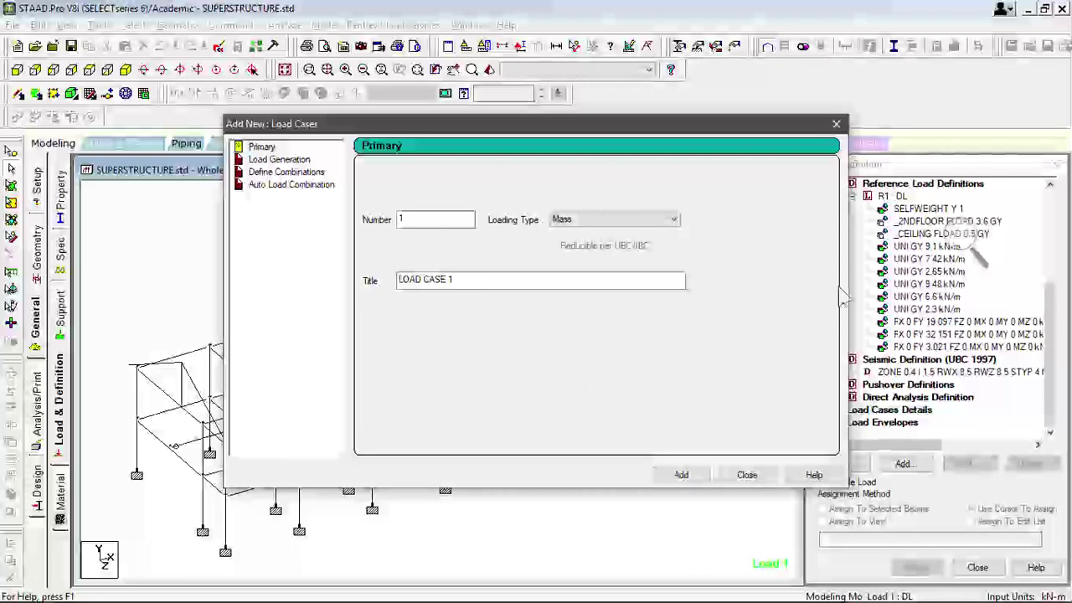
{"action": "left_click", "coordinate": [972, 245]}
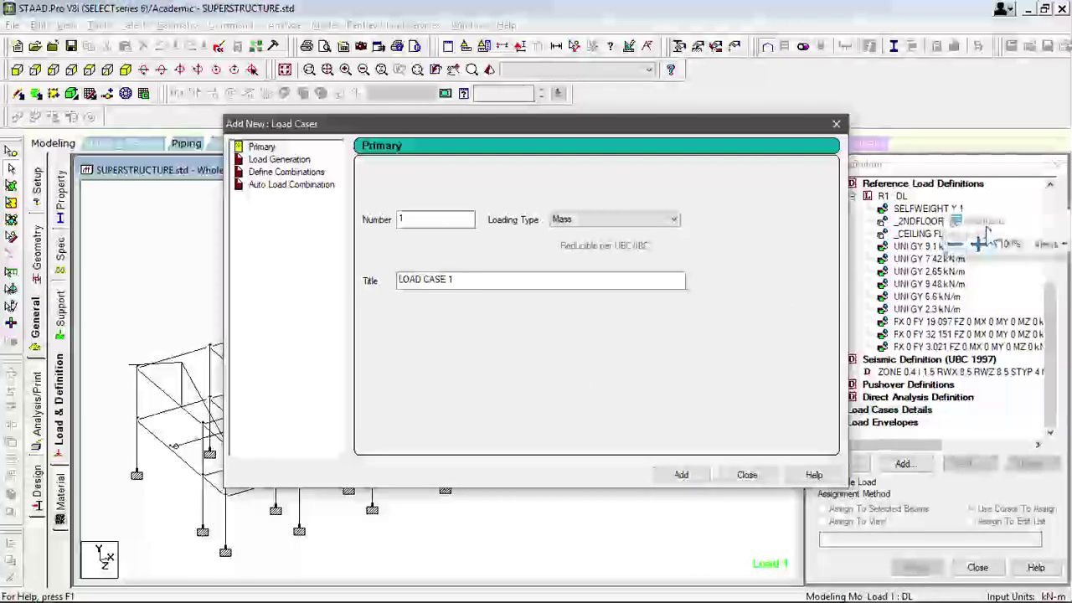
{"action": "left_click_drag", "start_coordinate": [989, 237], "coordinate": [600, 356]}
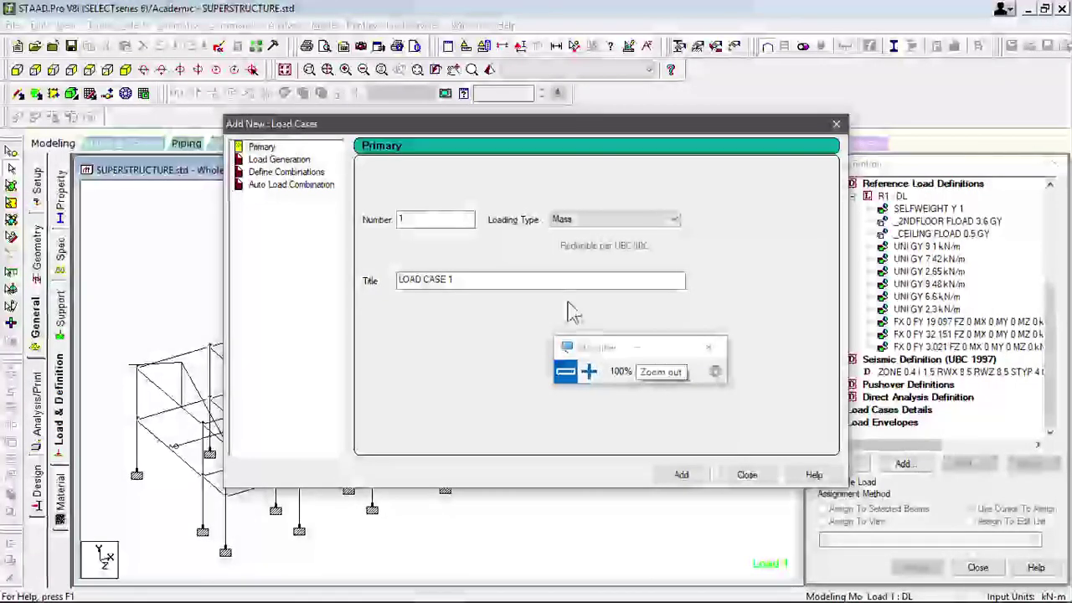
{"action": "left_click", "coordinate": [590, 372]}
{"action": "left_click", "coordinate": [589, 373]}
{"action": "left_click", "coordinate": [589, 372]}
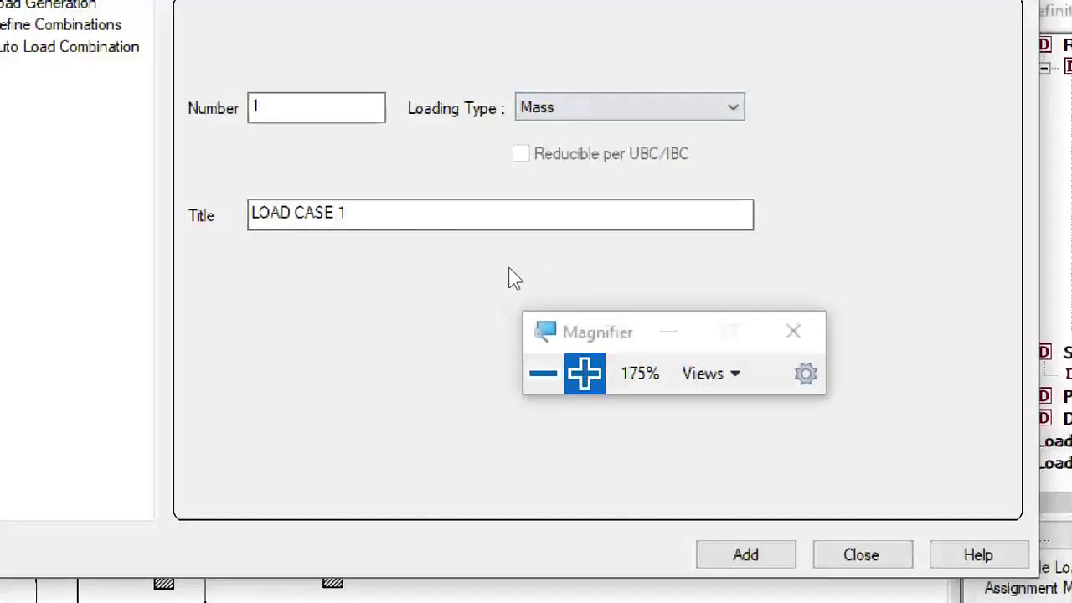
- Title load case 1 "EQ +X +E" and set its loading type to Seismic
{"action": "key", "text": "Tab"}
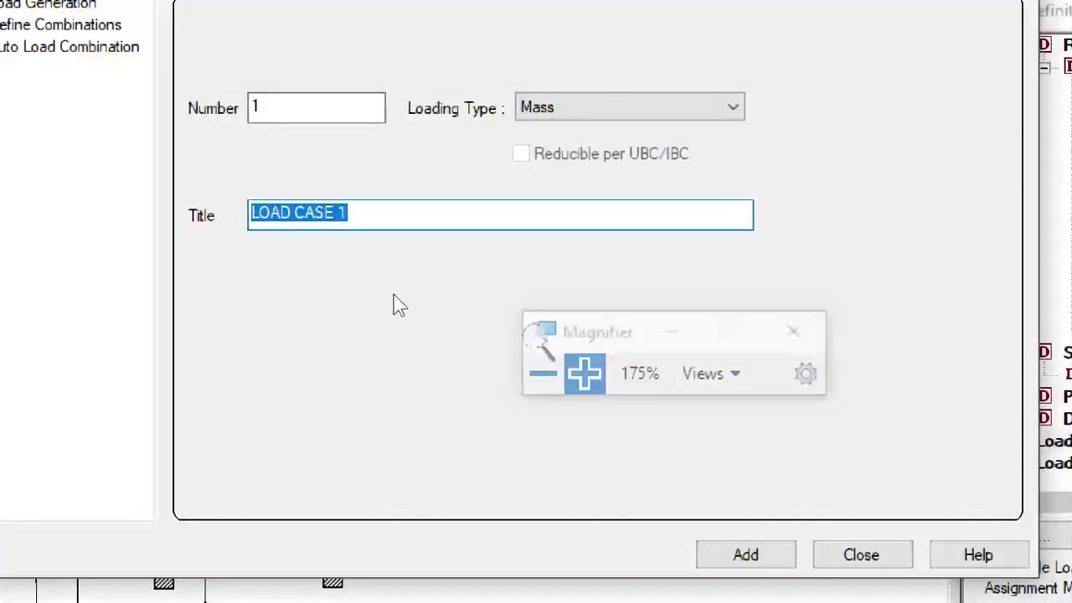
{"action": "type", "text": "EQ +X +E"}
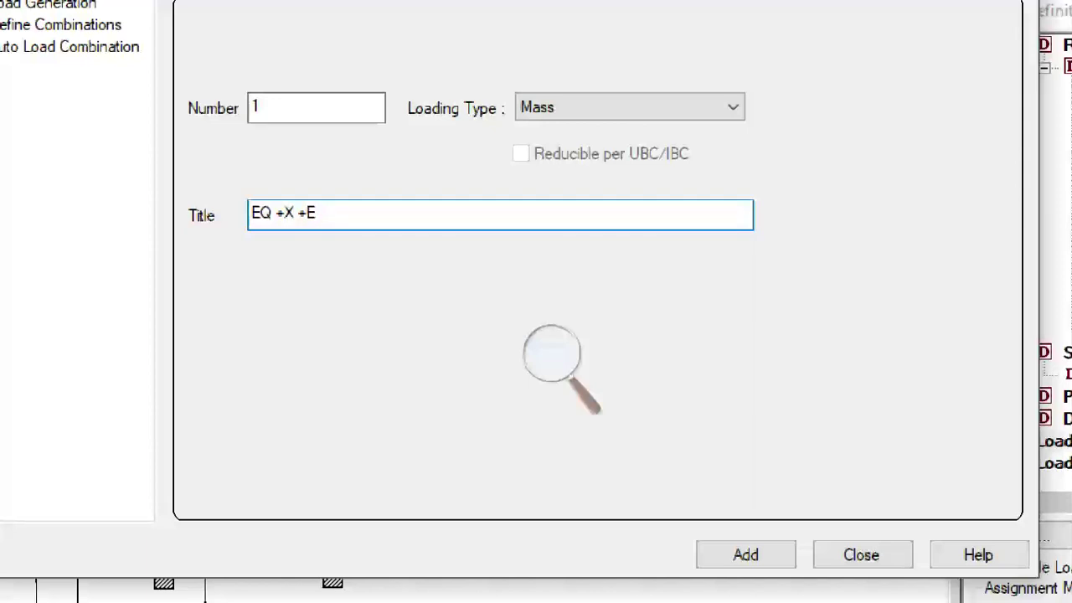
{"action": "key", "text": "shift+Tab"}
{"action": "key", "text": "alt+Down"}
{"action": "key", "text": "Home"}
{"action": "key", "text": "Down"}
{"action": "key", "text": "Down"}
{"action": "key", "text": "Down"}
{"action": "key", "text": "Down"}
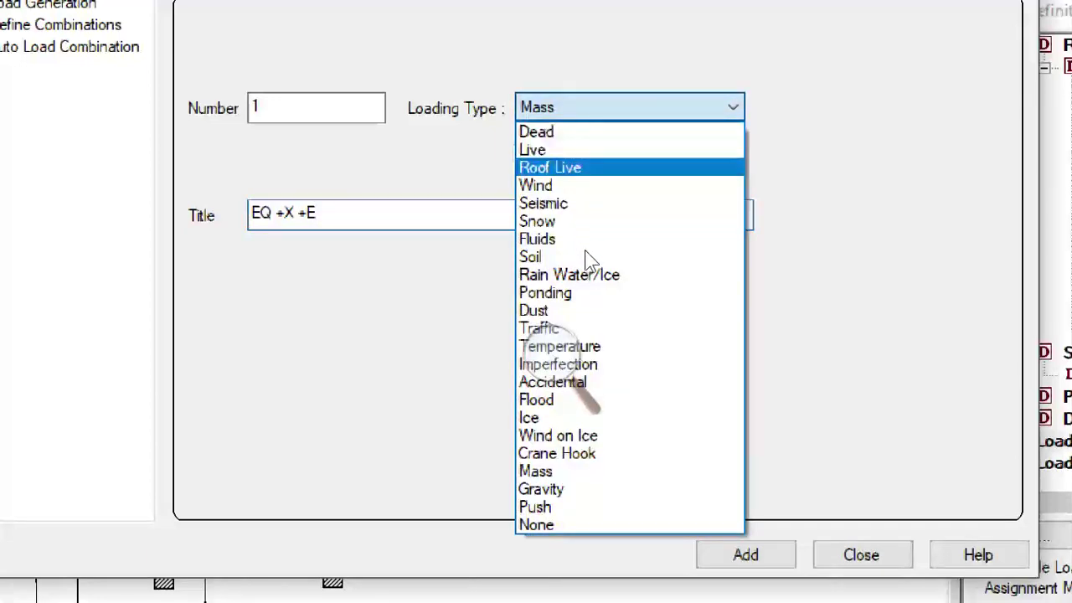
{"action": "key", "text": "Return"}
{"action": "key", "text": "Tab"}
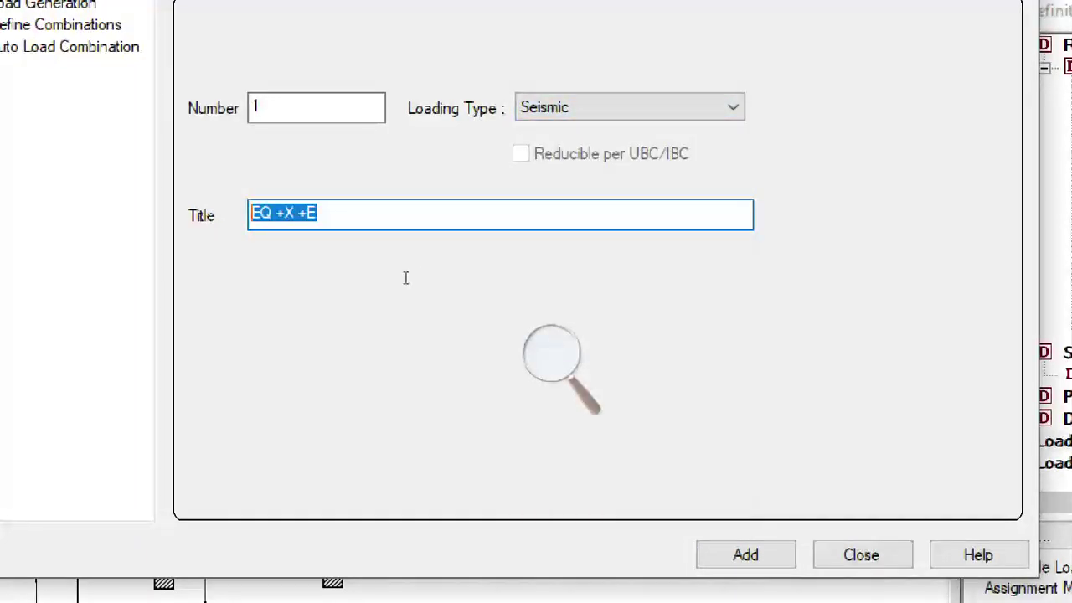
- Copy the title "EQ +X +E" for reuse and add load case 1 to the load cases
{"action": "key", "text": "End"}
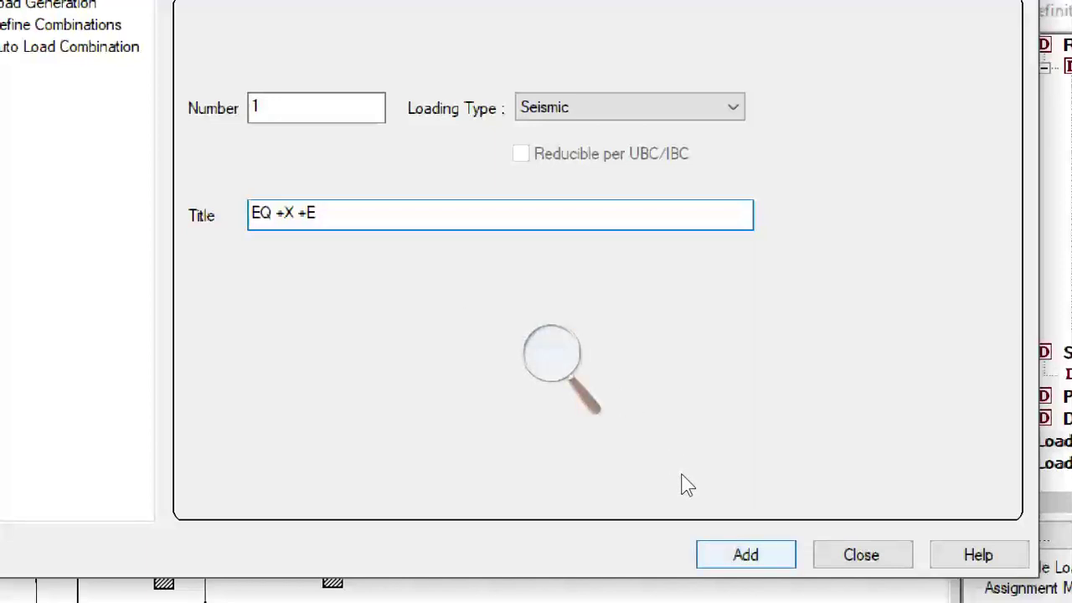
{"action": "key", "text": "ctrl+a"}
{"action": "key", "text": "ctrl+c"}
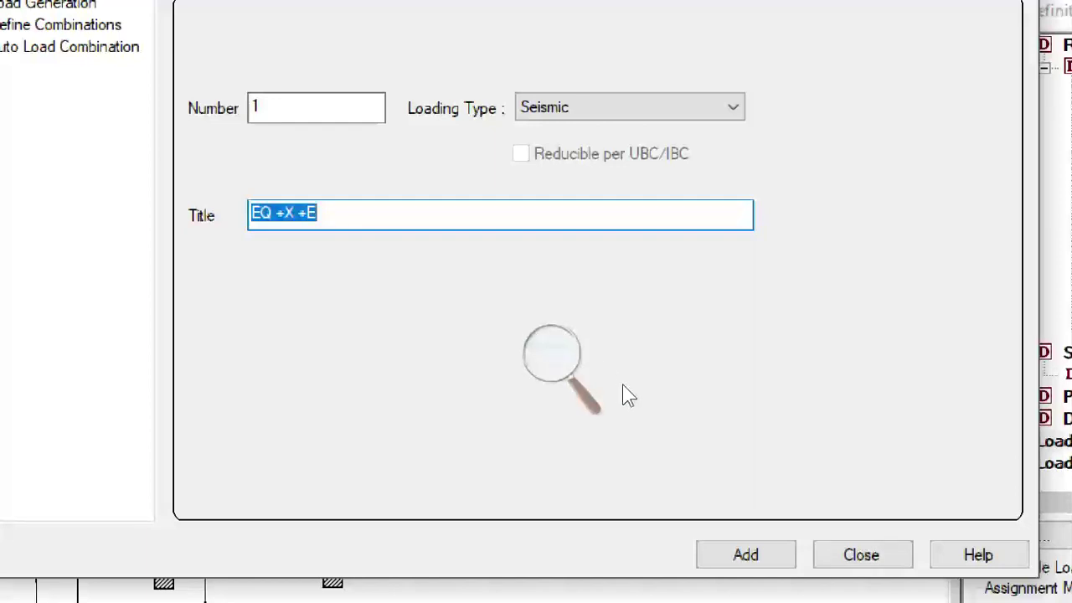
{"action": "key", "text": "Return"}
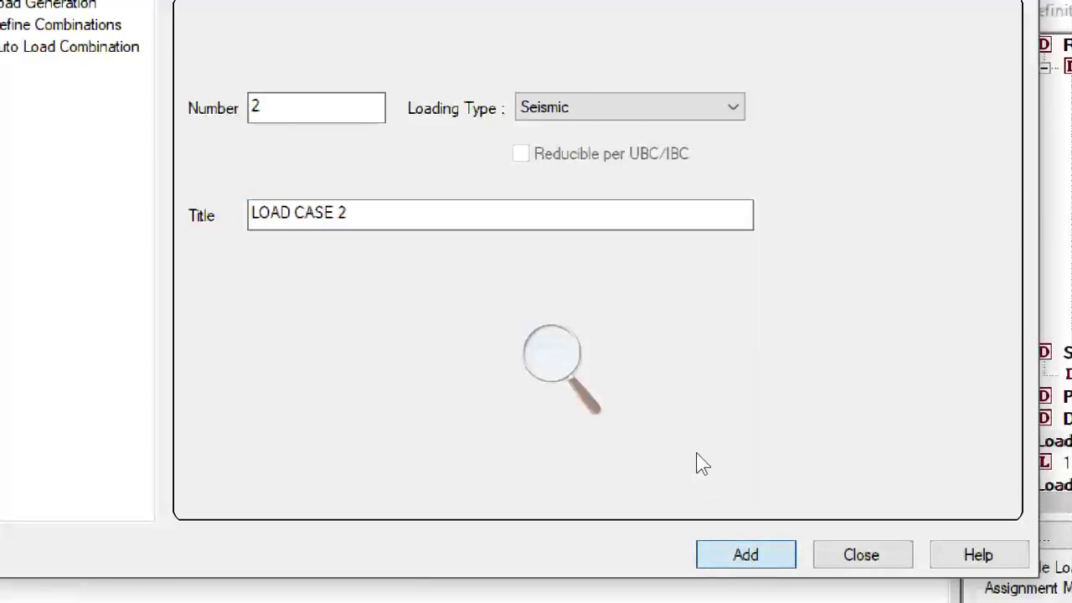
- Add Seismic load case 2 titled "EQ +X -E", reusing the copied title with a negative eccentricity sign
{"action": "key", "text": "shift+Tab"}
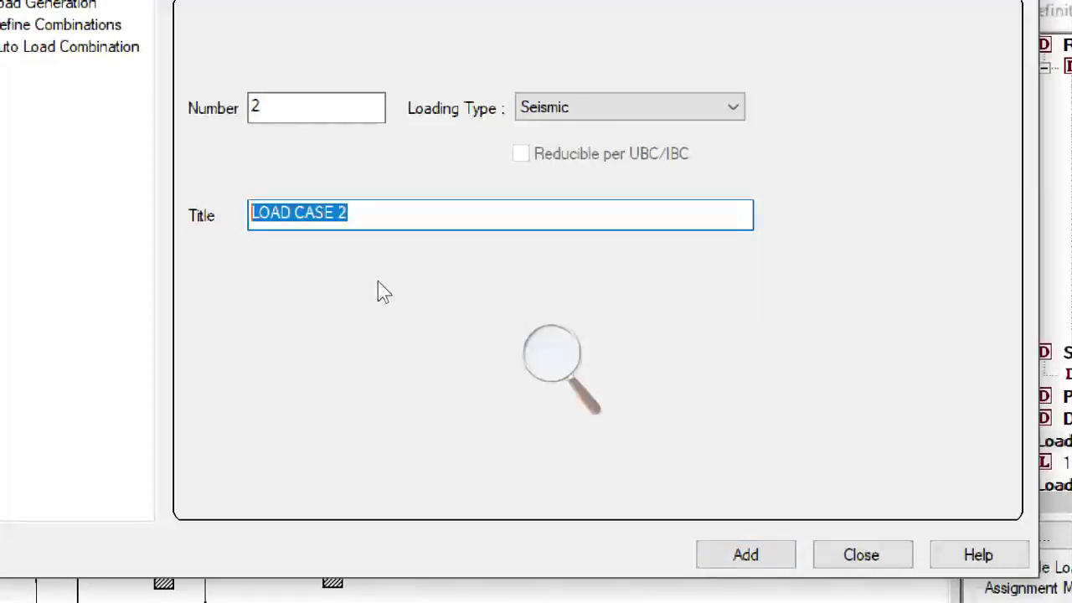
{"action": "key", "text": "ctrl+v"}
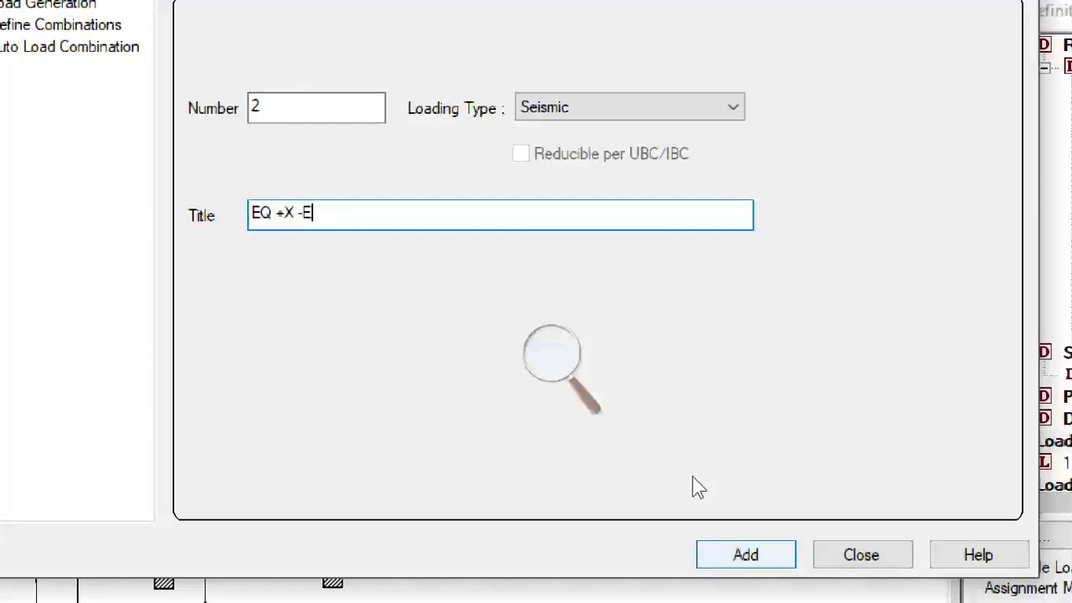
{"action": "key", "text": "Return"}
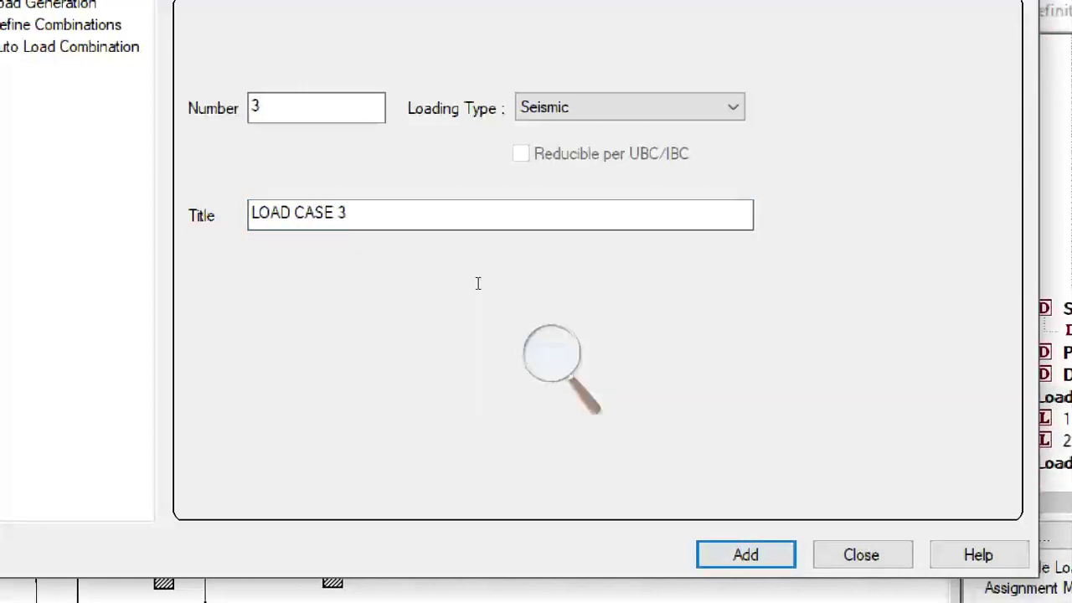
- Add Seismic load case 3 titled "EQ -X +E", reusing the copied title with a negative X sign
{"action": "type", "text": "EQ +X +E"}
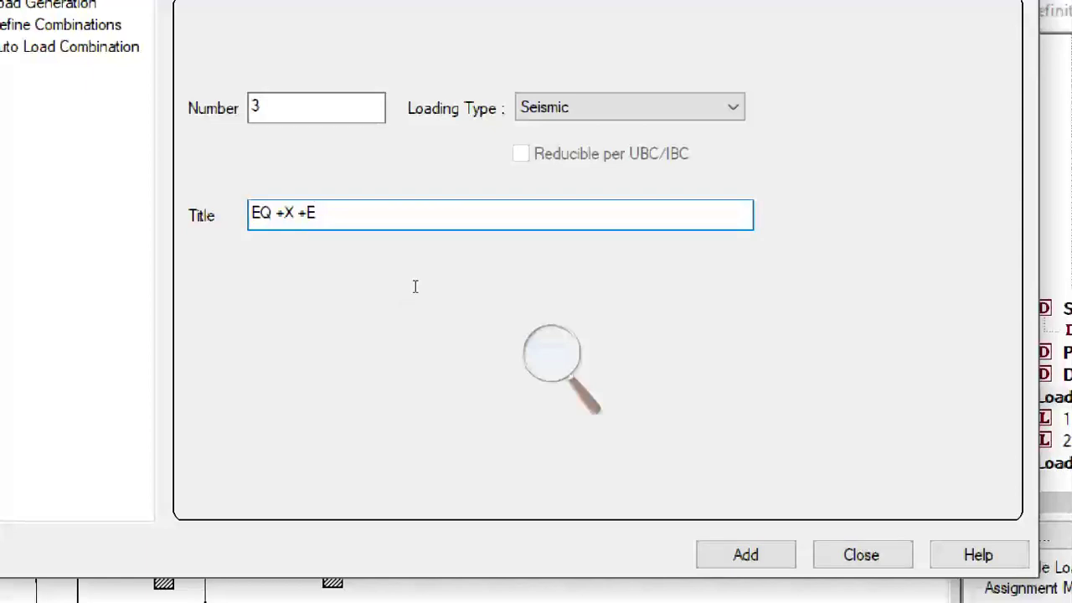
{"action": "type", "text": "-"}
{"action": "left_click", "coordinate": [746, 554]}
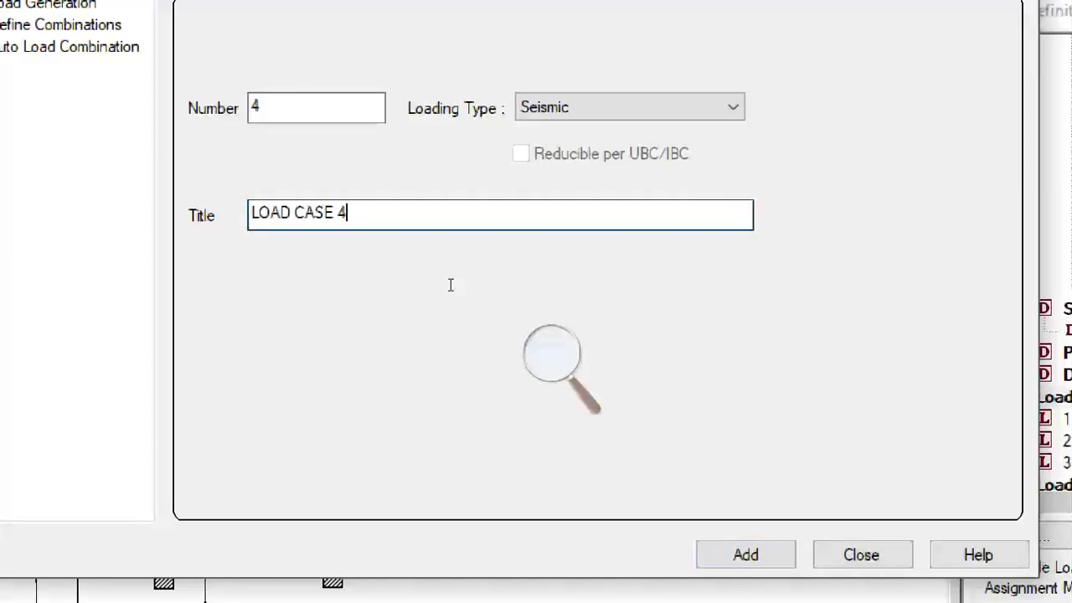
- Add Seismic load case 4 titled "EQ -X -E", reusing the copied title with both signs negative
{"action": "key", "text": "ctrl+a"}
{"action": "type", "text": "EQ +X +E"}
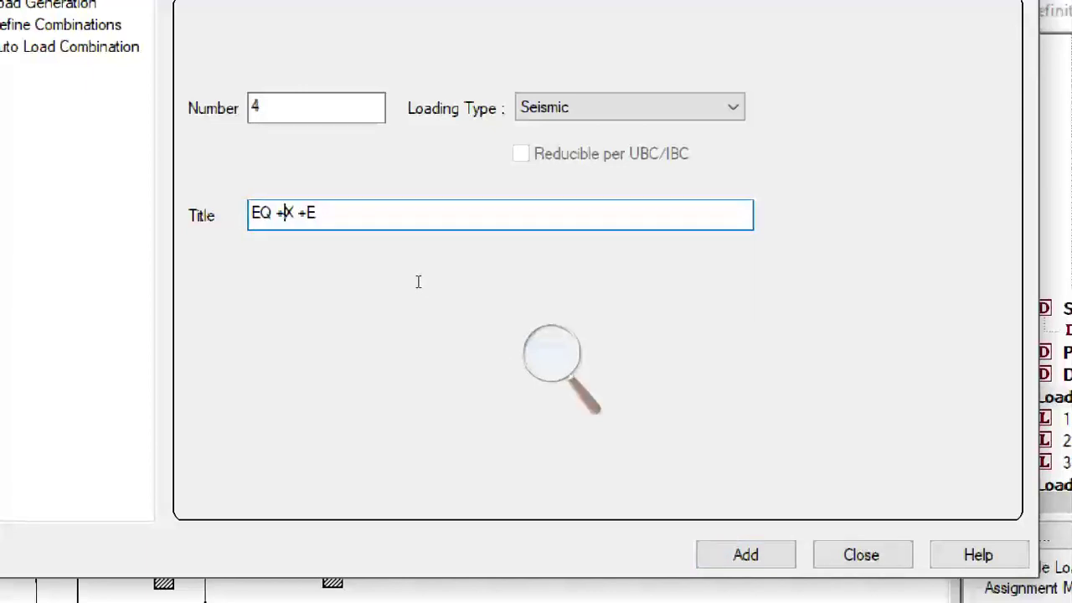
{"action": "type", "text": "-"}
{"action": "key", "text": "Return"}
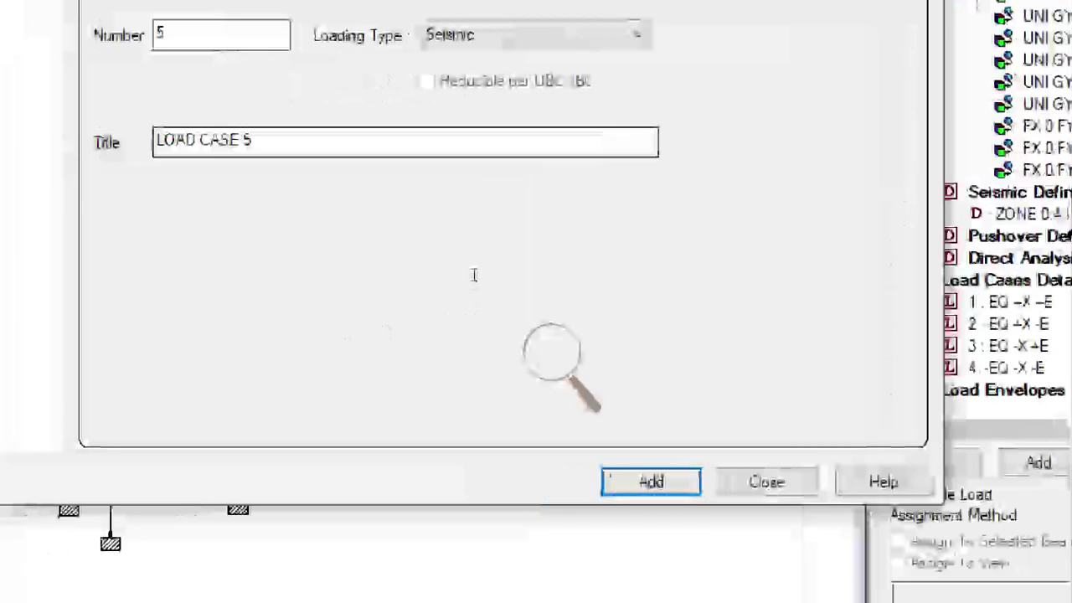
- Title load case 5 "EQ +Z +E", copy that title for reuse and add it as a Seismic case
{"action": "type", "text": "EQ +X +E"}
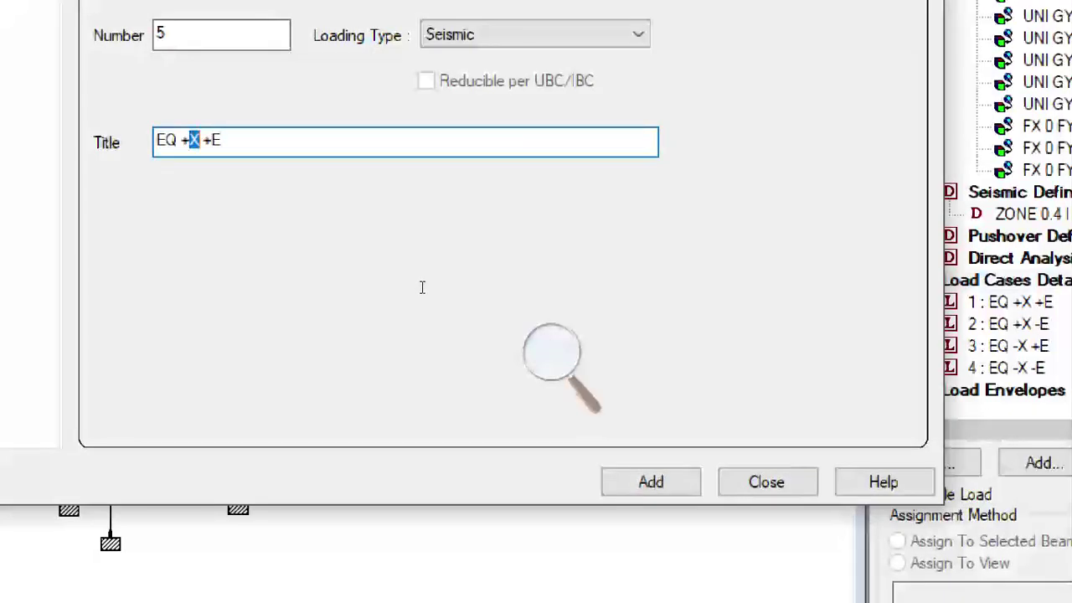
{"action": "type", "text": "Z"}
{"action": "key", "text": "ctrl+a"}
{"action": "key", "text": "ctrl+c"}
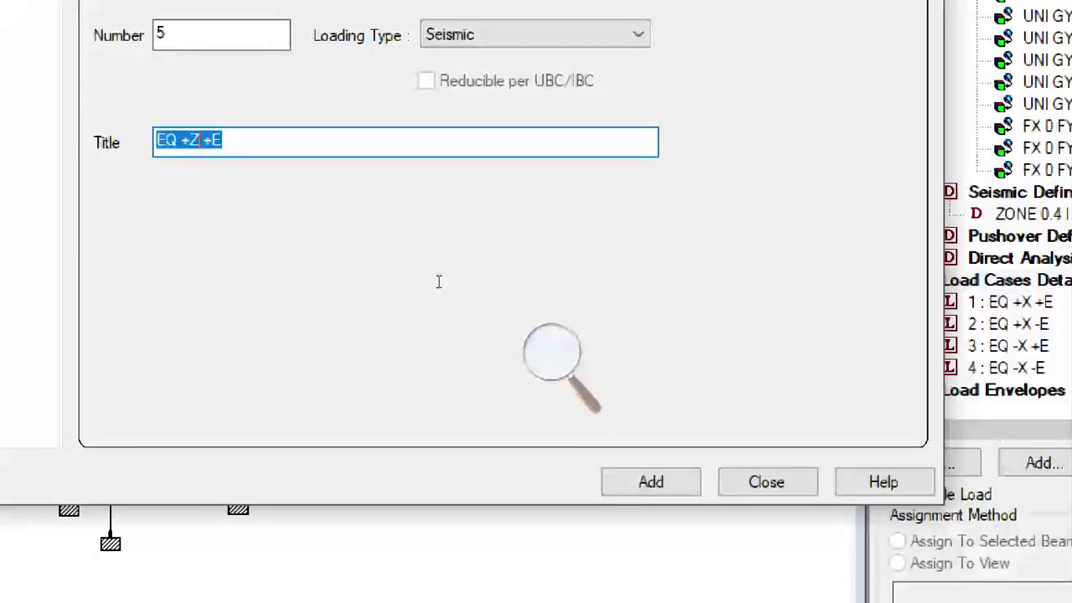
{"action": "left_click", "coordinate": [687, 481]}
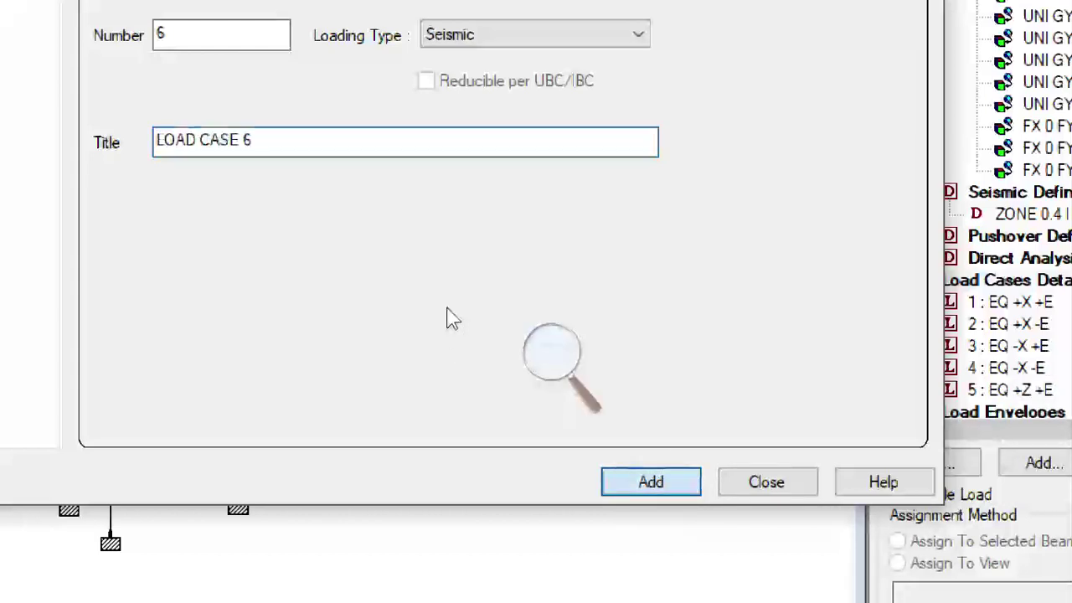
- Add Seismic load case 6 titled "EQ +Z -E", reusing the copied Z-direction title
{"action": "key", "text": "ctrl+a"}
{"action": "key", "text": "ctrl+v"}
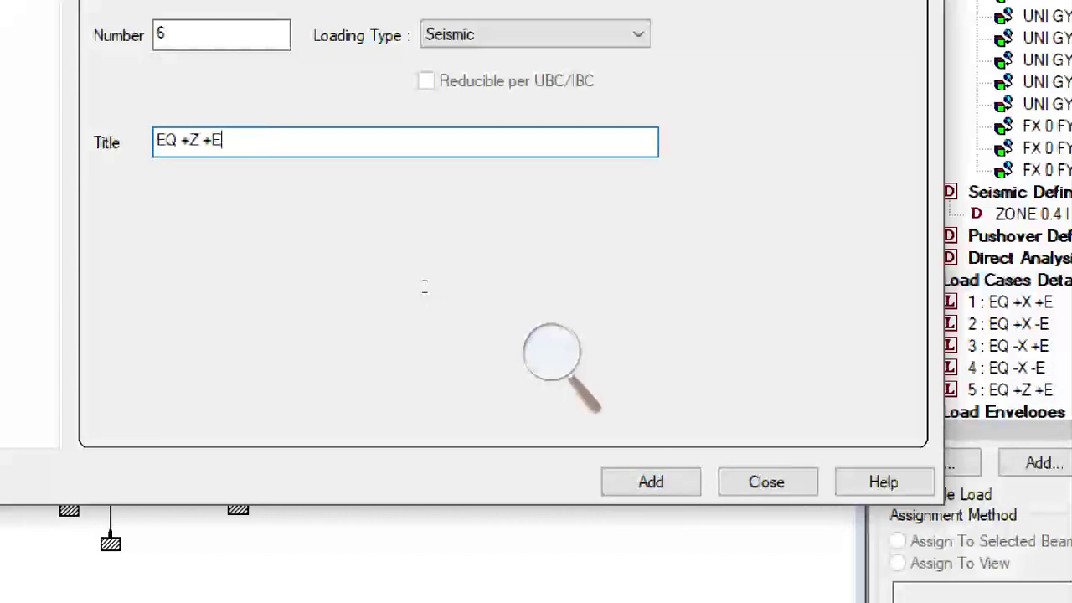
{"action": "key", "text": "Left"}
{"action": "left_click", "coordinate": [673, 480]}
- Add Seismic load case 7 titled "EQ -Z +E", reusing the copied Z-direction title
{"action": "key", "text": "shift+Home"}
{"action": "type", "text": "EQ +Z +E"}
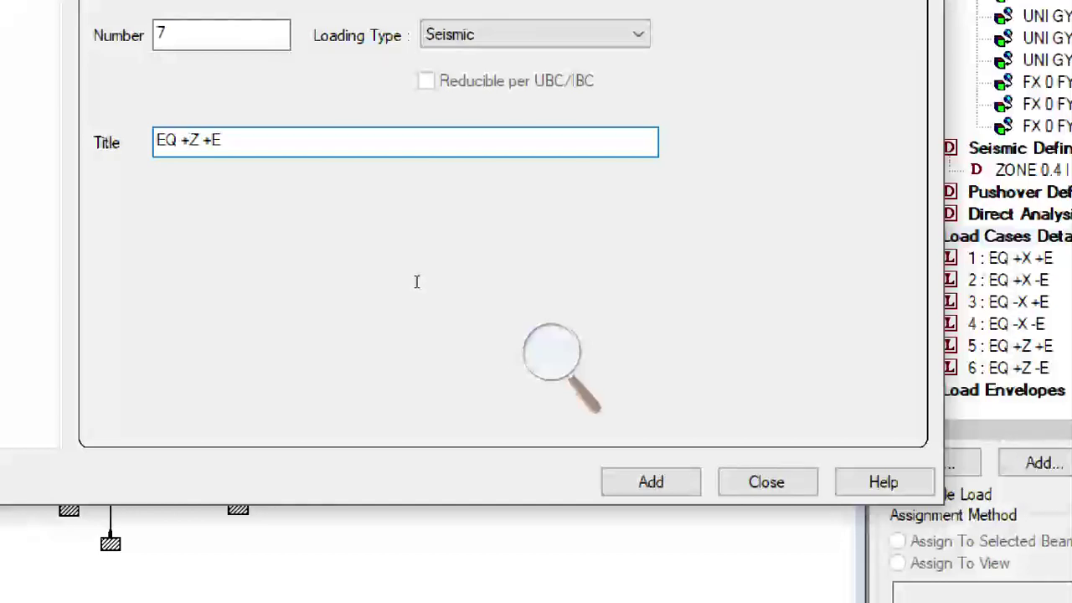
{"action": "key", "text": "shift+Left"}
{"action": "type", "text": "-"}
{"action": "left_click", "coordinate": [655, 483]}
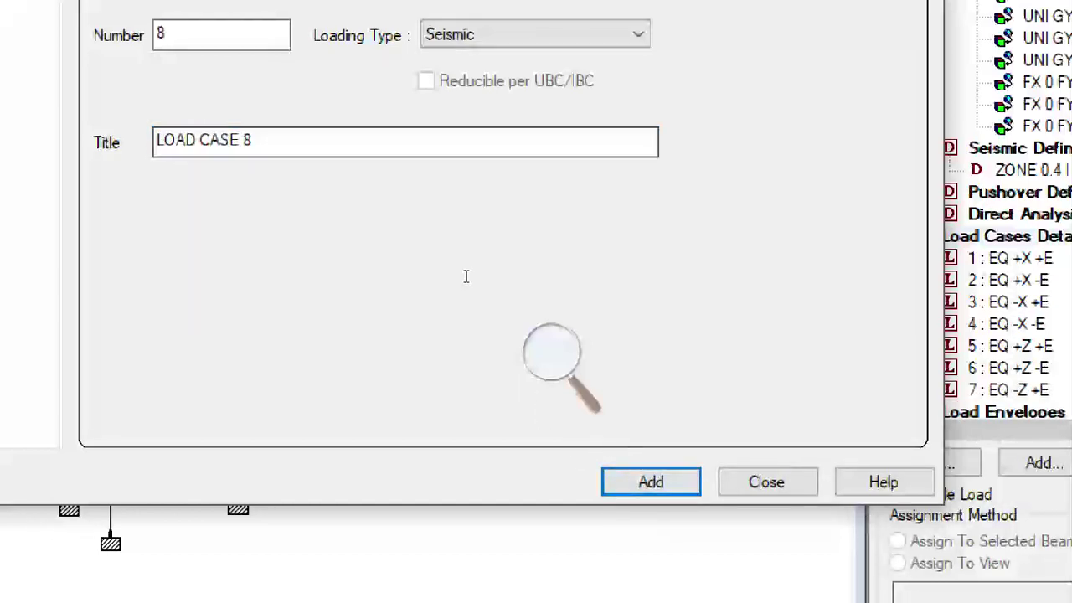
- Add Seismic load case 8 titled "EQ -Z -E", changing both signs in the copied title to negative
{"action": "type", "text": "EQ +Z +E"}
{"action": "key", "text": "Left"}
{"action": "key", "text": "Left"}
{"action": "key", "text": "Left"}
{"action": "key", "text": "Left"}
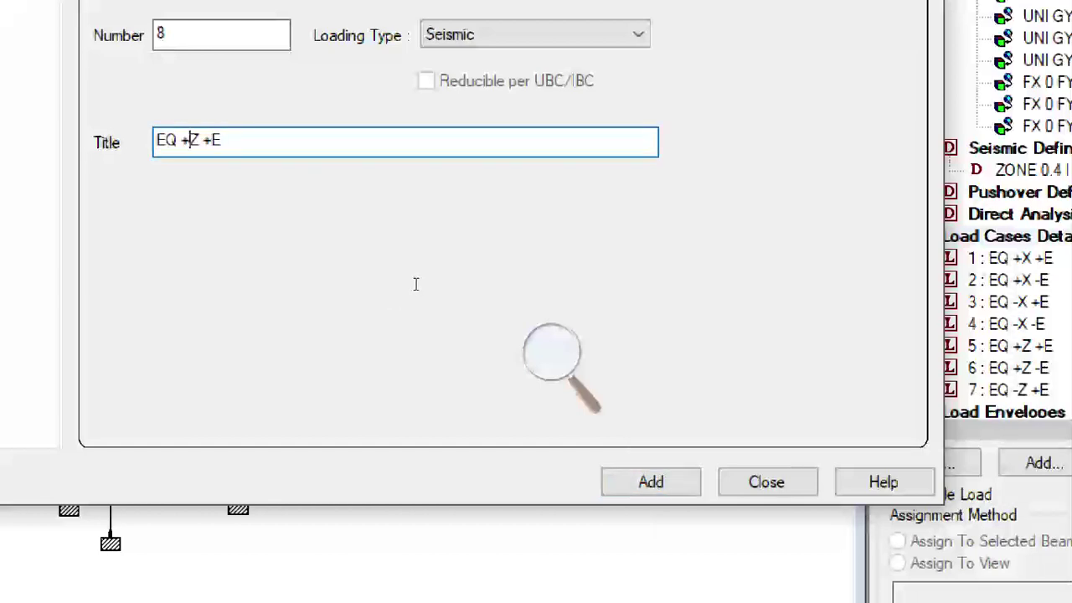
{"action": "type", "text": "-Z -"}
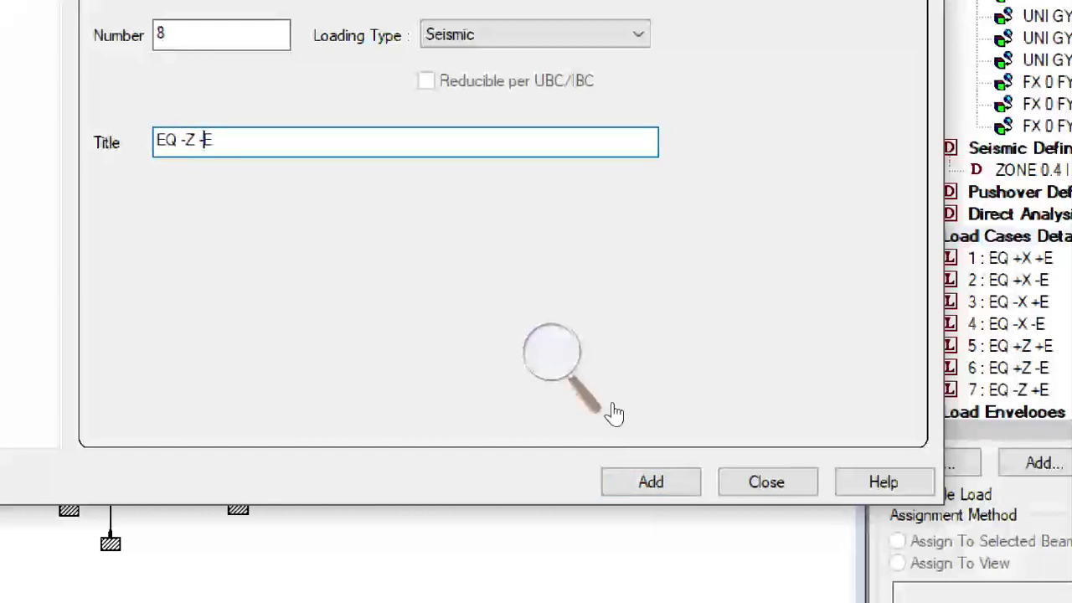
{"action": "left_click", "coordinate": [689, 484]}
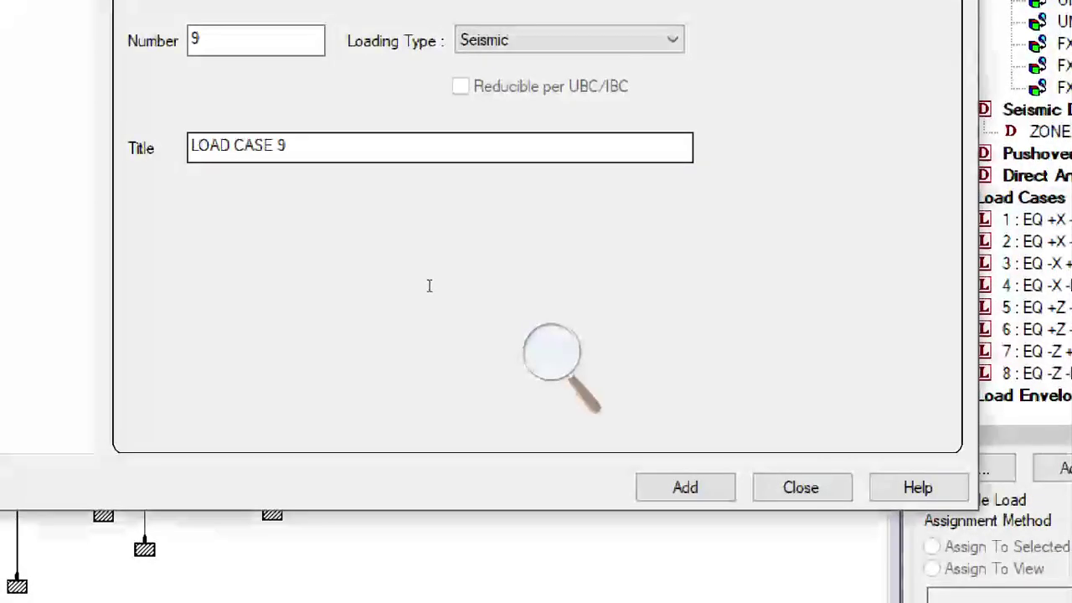
- Add load case 9 titled "DL" with the loading type Dead
{"action": "key", "text": "Tab"}
{"action": "type", "text": "DL"}
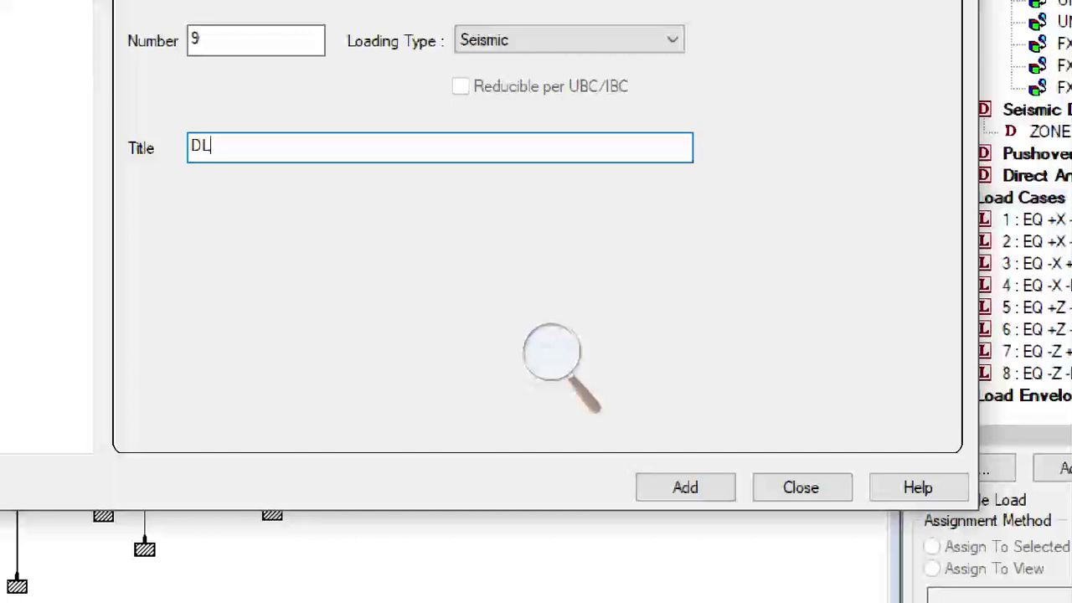
{"action": "key", "text": "shift+Tab"}
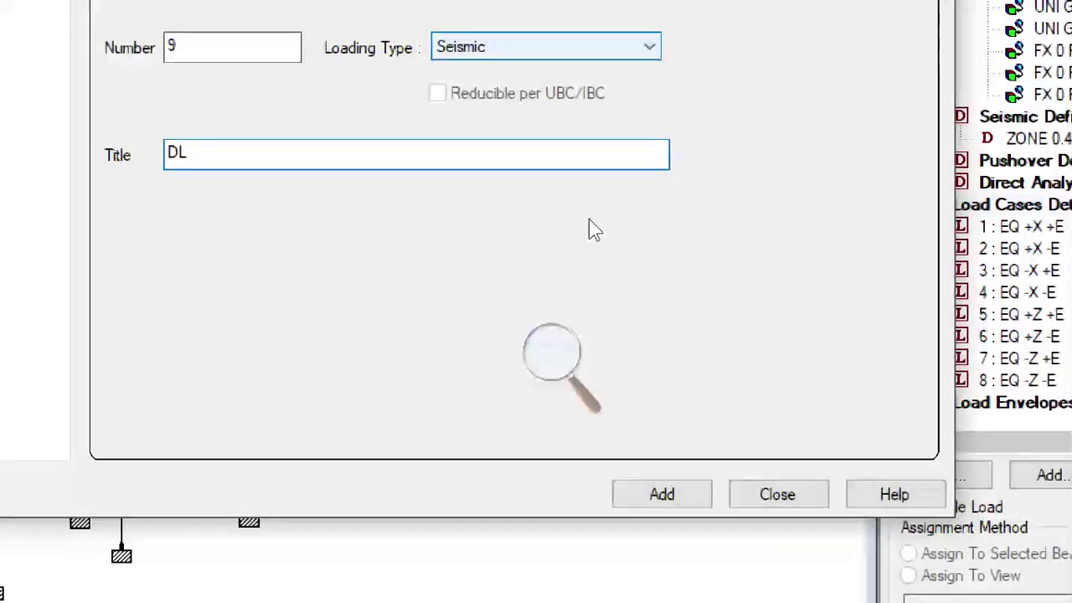
{"action": "key", "text": "alt+Down"}
{"action": "key", "text": "Up"}
{"action": "key", "text": "Up"}
{"action": "key", "text": "Up"}
{"action": "key", "text": "Up"}
{"action": "key", "text": "Return"}
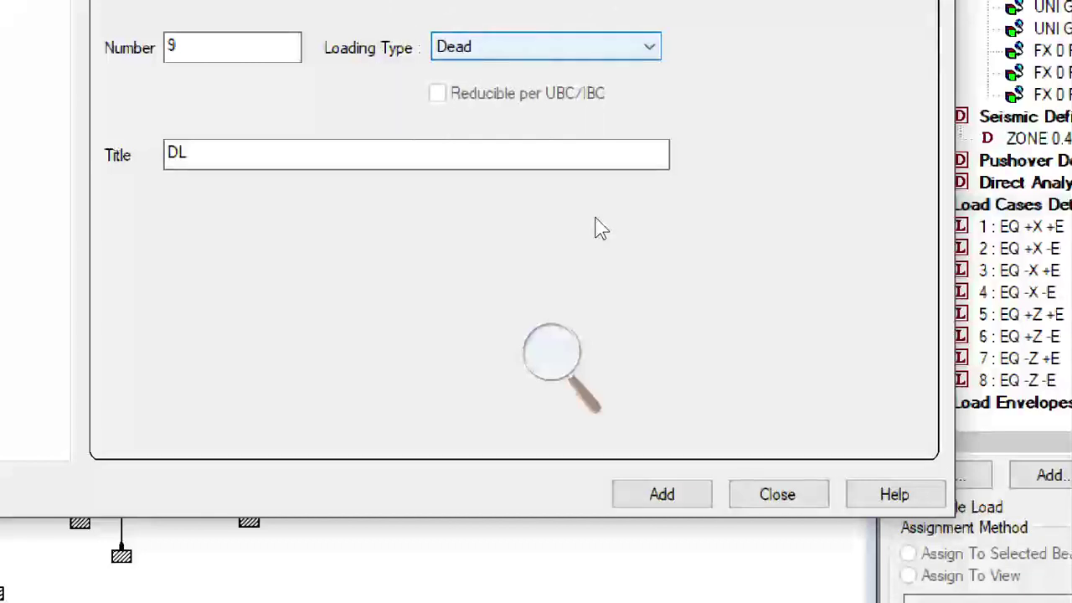
{"action": "left_click", "coordinate": [685, 482]}
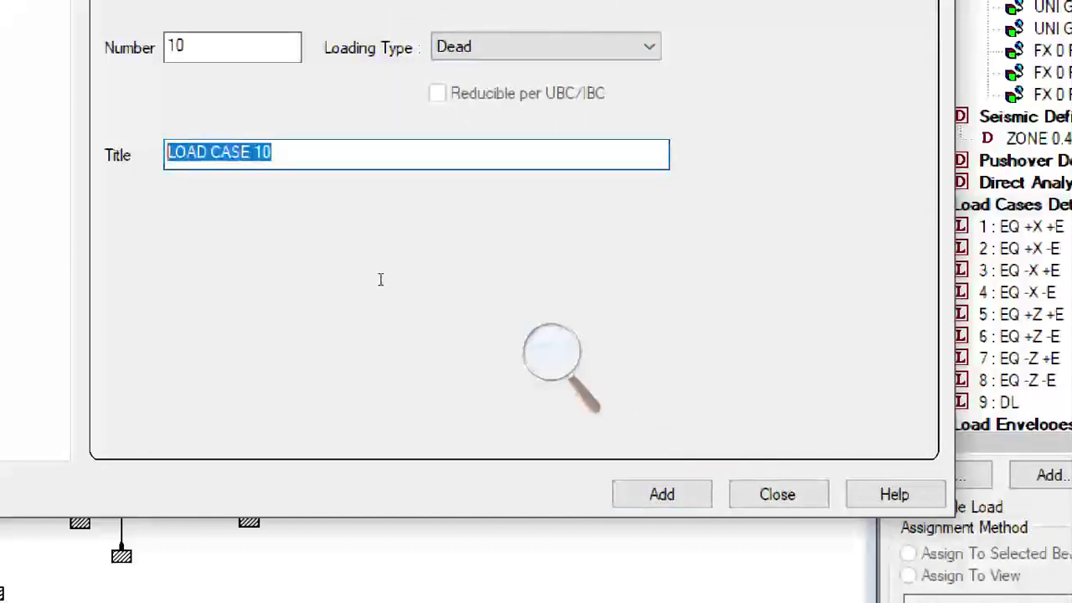
- Add load case 10 titled "LL" with the loading type Live
{"action": "type", "text": "LL"}
{"action": "key", "text": "shift+Tab"}
{"action": "key", "text": "alt+Down"}
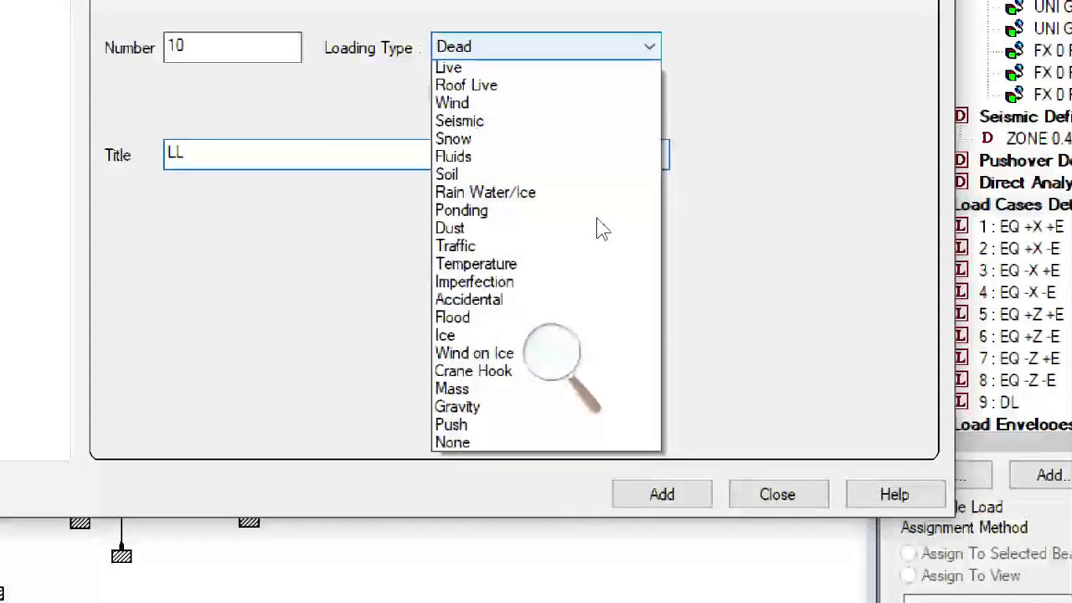
{"action": "key", "text": "Down"}
{"action": "key", "text": "Return"}
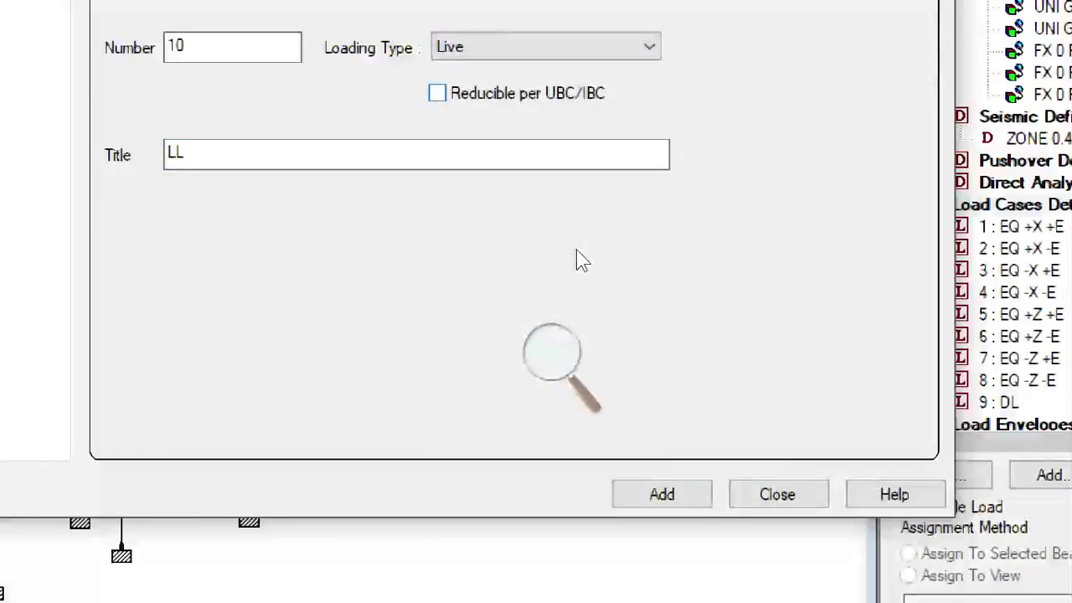
{"action": "left_click", "coordinate": [699, 488]}
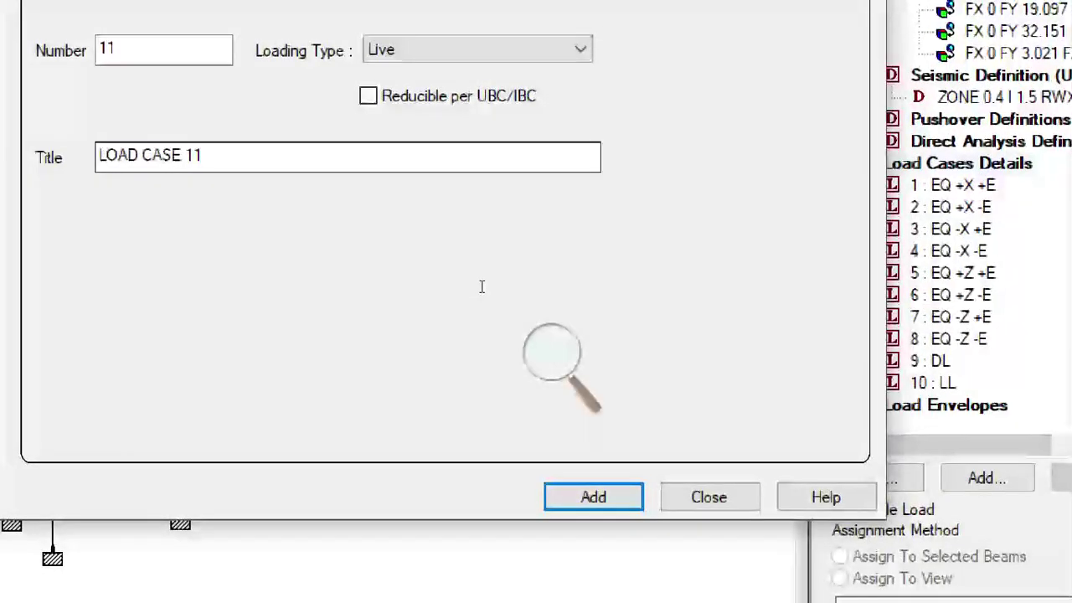
- Add load case 11 titled "LLR" with the loading type Roof Live
{"action": "key", "text": "Tab"}
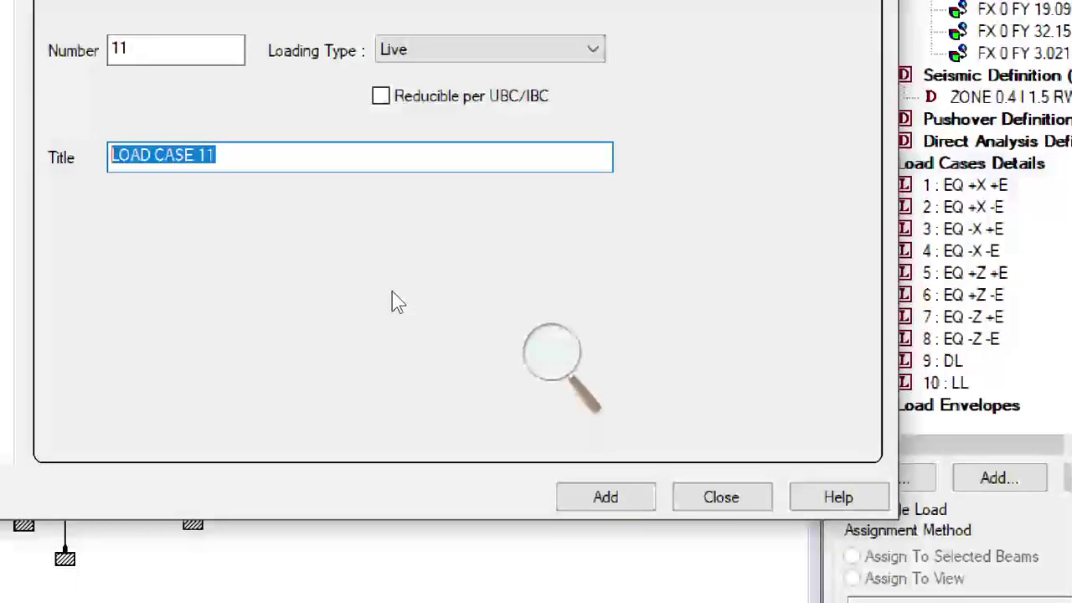
{"action": "type", "text": "LLR"}
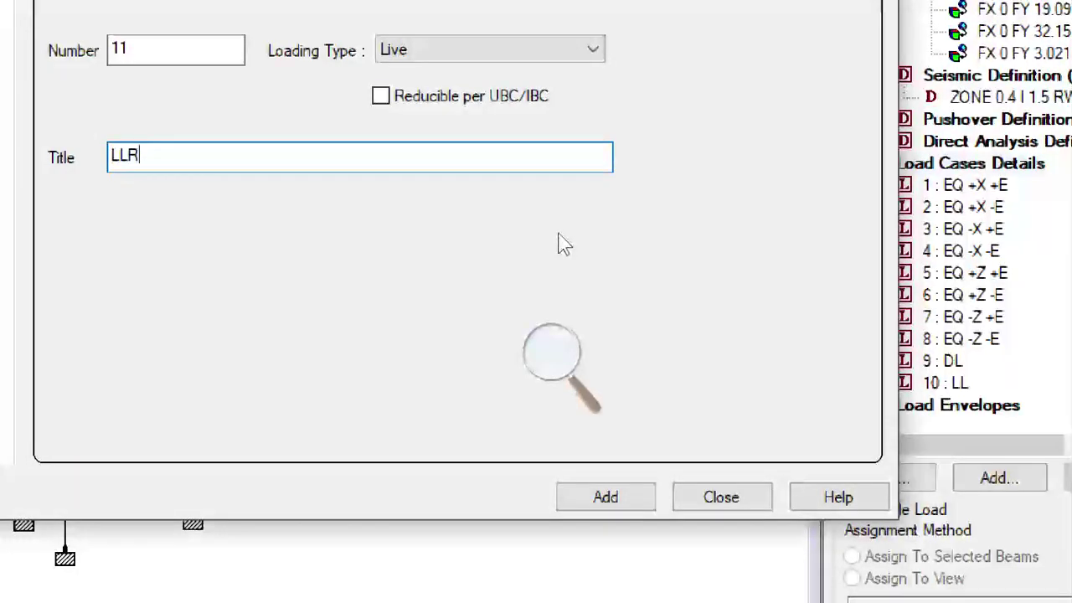
{"action": "key", "text": "shift+Tab"}
{"action": "key", "text": "shift+Tab"}
{"action": "key", "text": "alt+Down"}
{"action": "key", "text": "Down"}
{"action": "key", "text": "Return"}
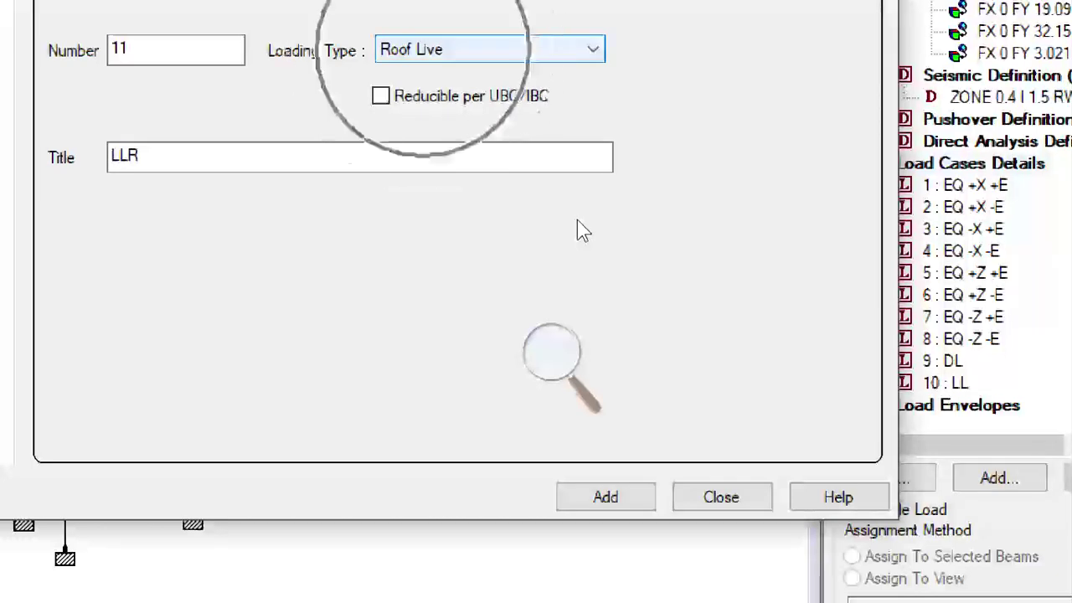
{"action": "key", "text": "Tab"}
{"action": "key", "text": "Tab"}
{"action": "key", "text": "Return"}
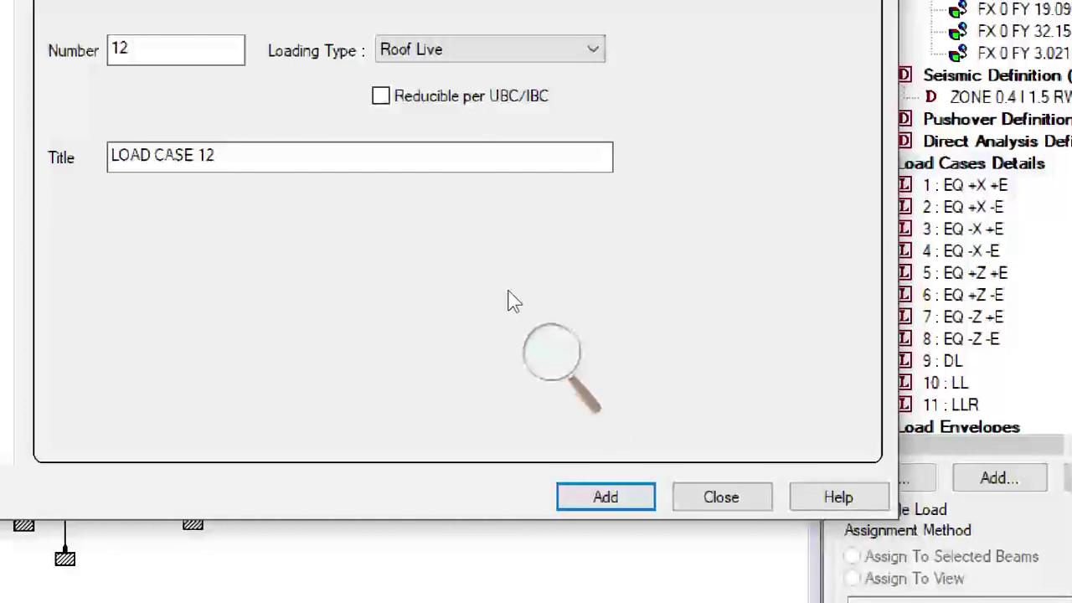
- Add load case 12 titled "WL+X" with the loading type Wind, declining the automatic file save
{"action": "key", "text": "Tab"}
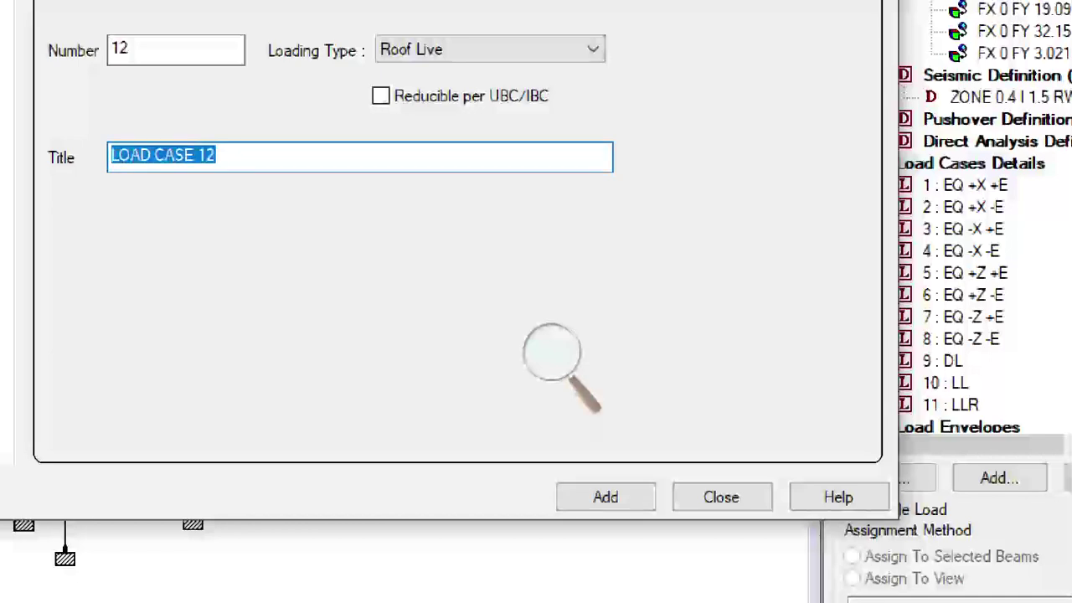
{"action": "type", "text": "WL+X"}
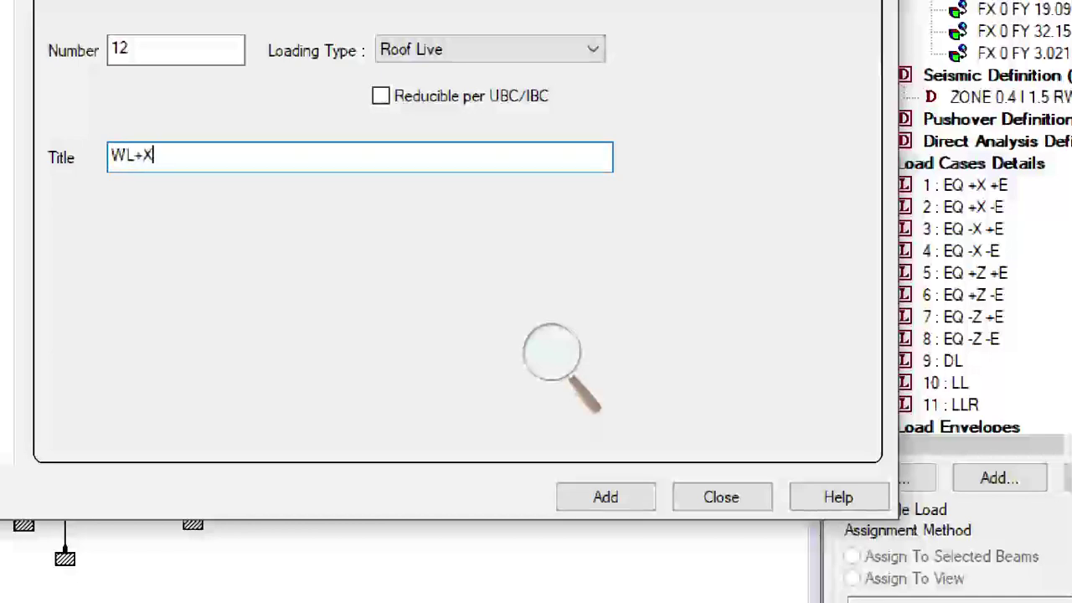
{"action": "key", "text": "shift+Tab"}
{"action": "key", "text": "shift+Tab"}
{"action": "key", "text": "alt+Down"}
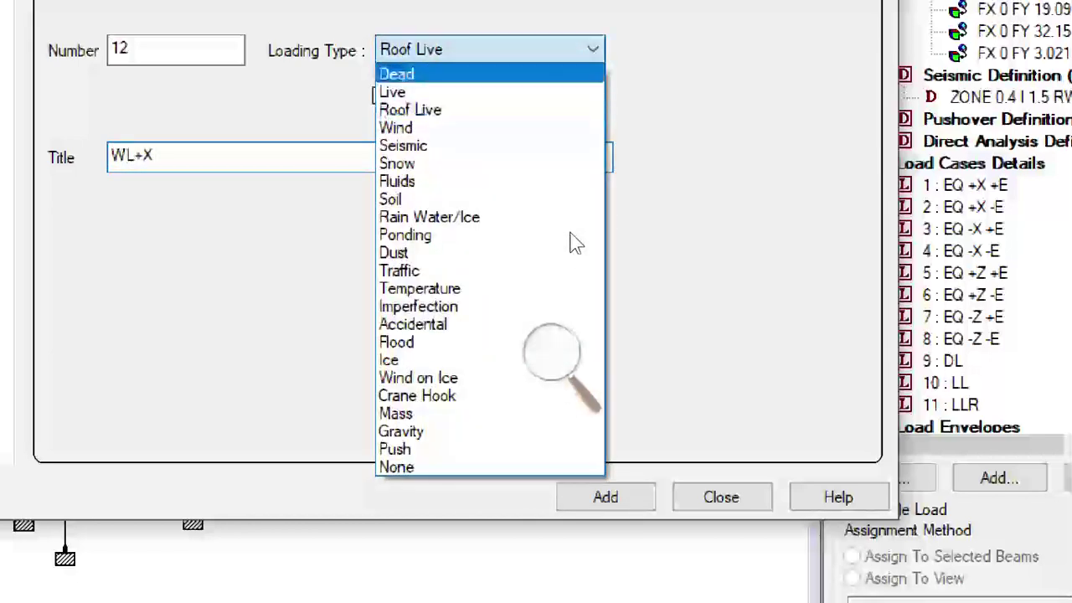
{"action": "key", "text": "Down"}
{"action": "key", "text": "Down"}
{"action": "key", "text": "Down"}
{"action": "key", "text": "Return"}
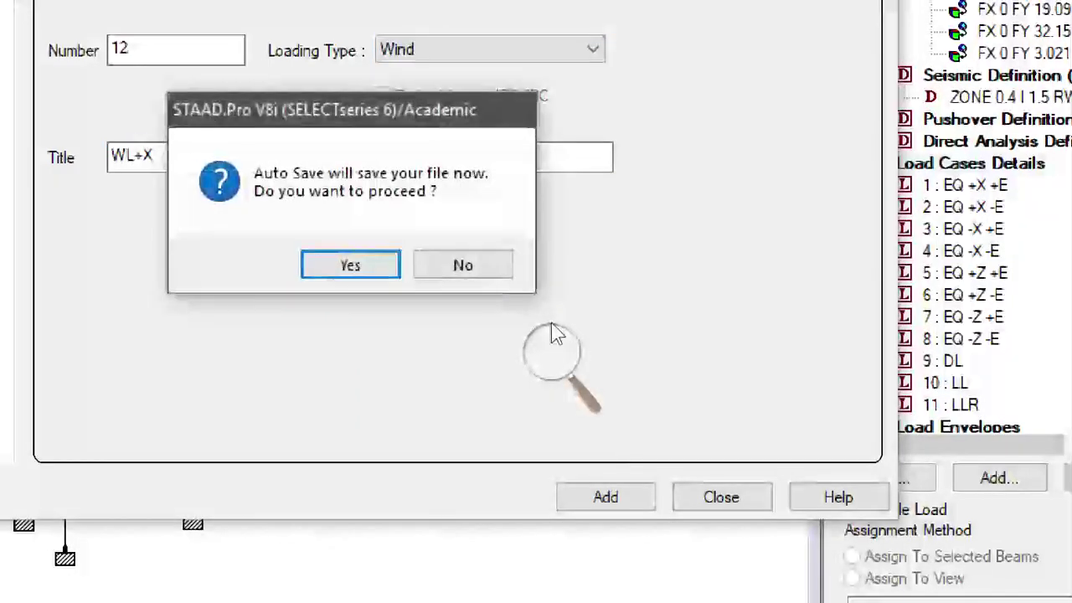
{"action": "key", "text": "n"}
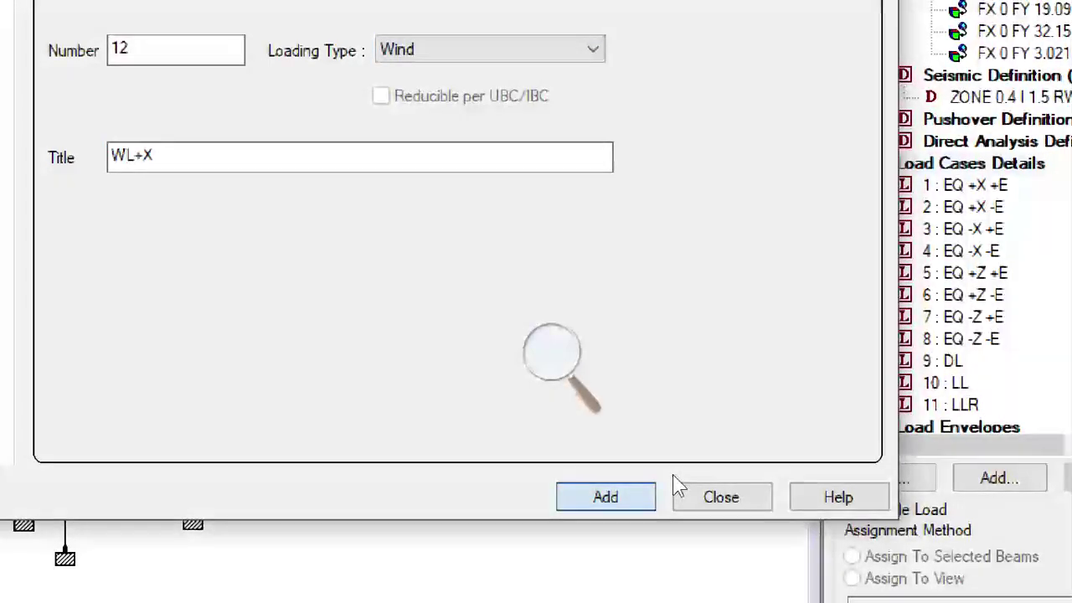
{"action": "key", "text": "Return"}
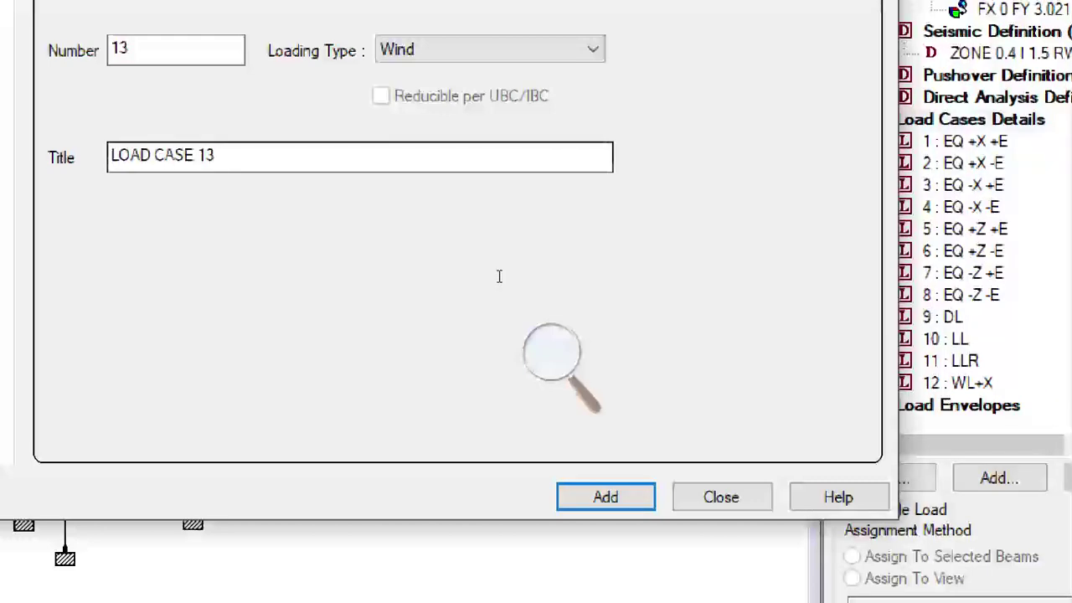
- Add Wind load case 13 titled "WL-X"
{"action": "key", "text": "shift+Tab"}
{"action": "type", "text": "W"}
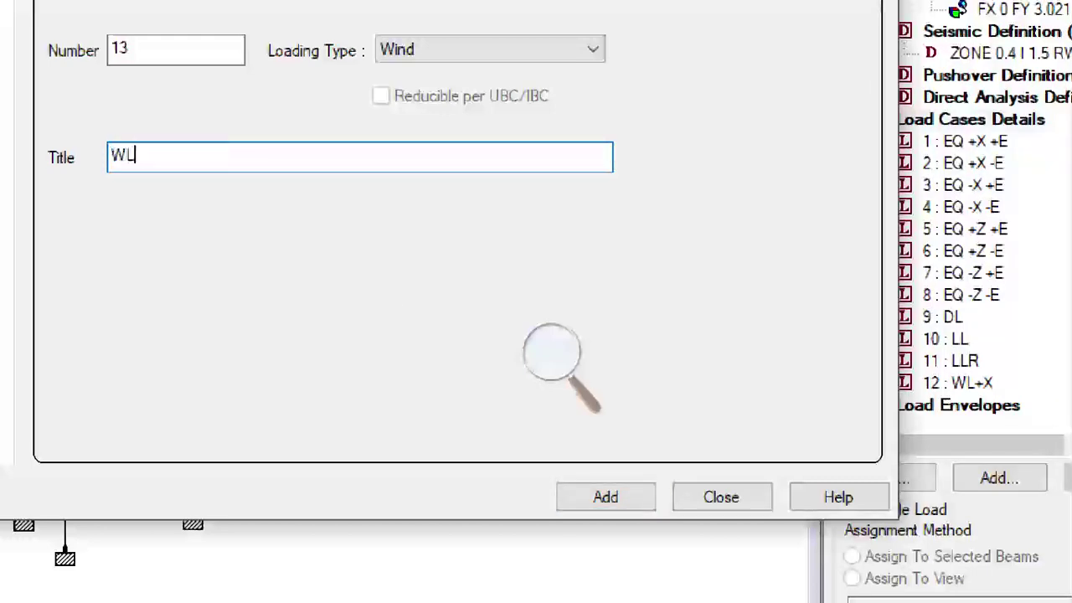
{"action": "type", "text": "L-Z"}
{"action": "key", "text": "BackSpace"}
{"action": "type", "text": "X"}
{"action": "key", "text": "Return"}
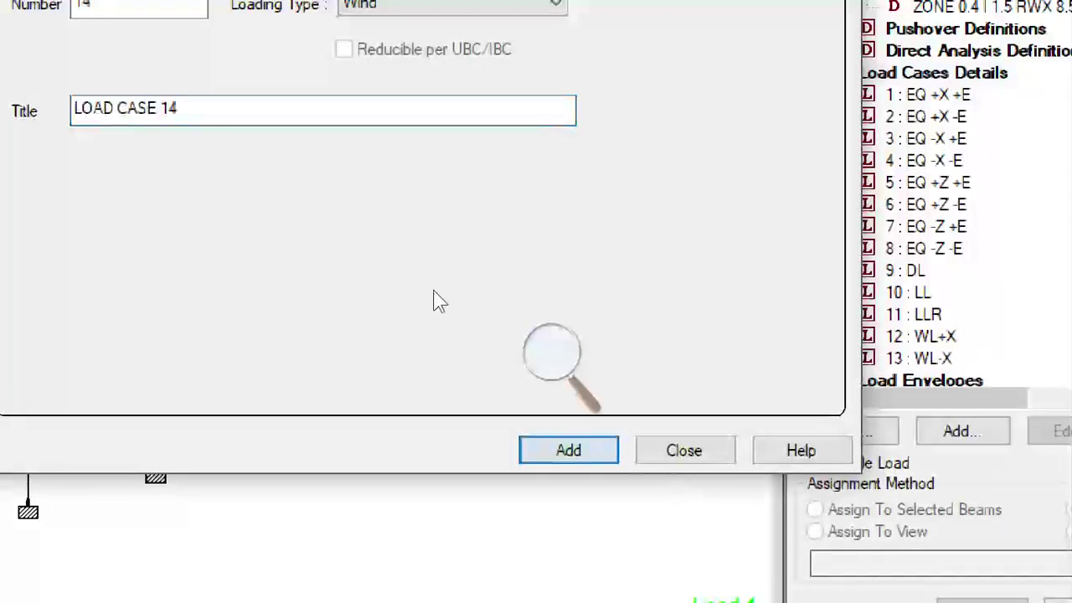
- Add Wind load case 14 titled "WL+Z"
{"action": "key", "text": "Tab"}
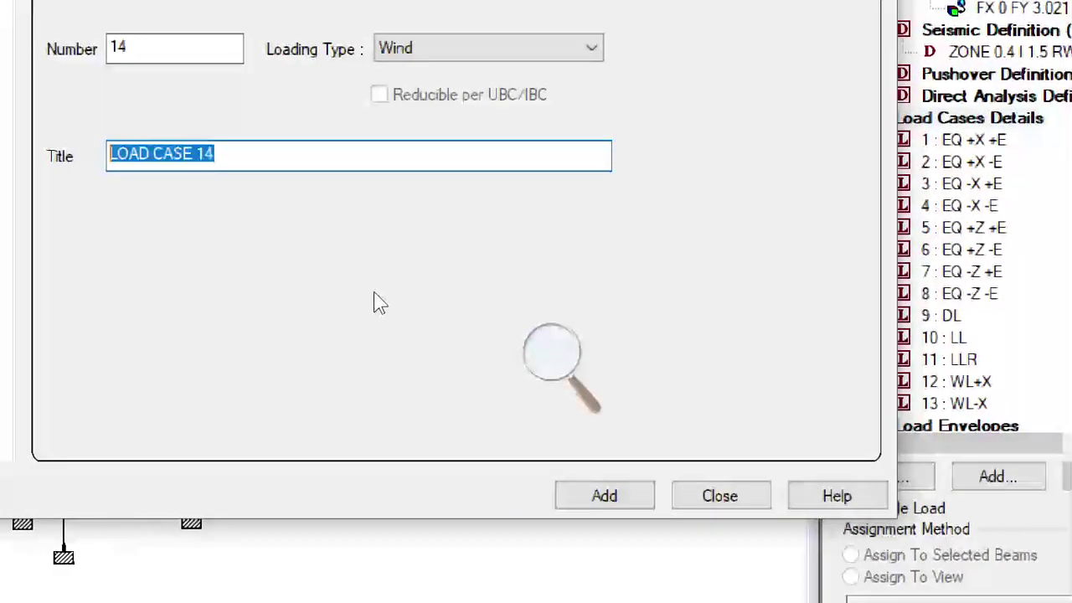
{"action": "type", "text": "WL"}
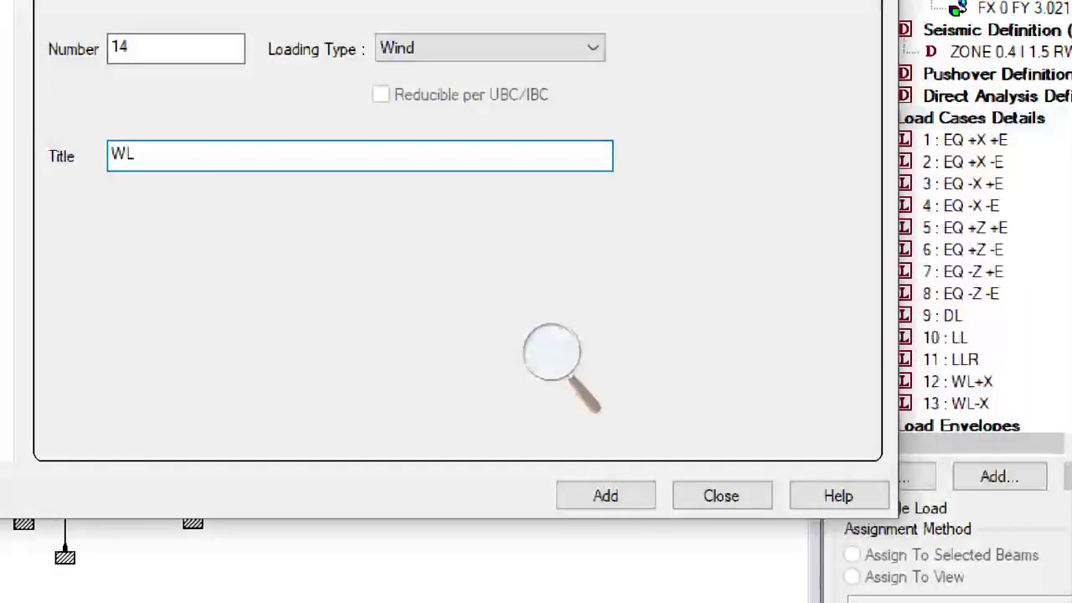
{"action": "type", "text": "+Z"}
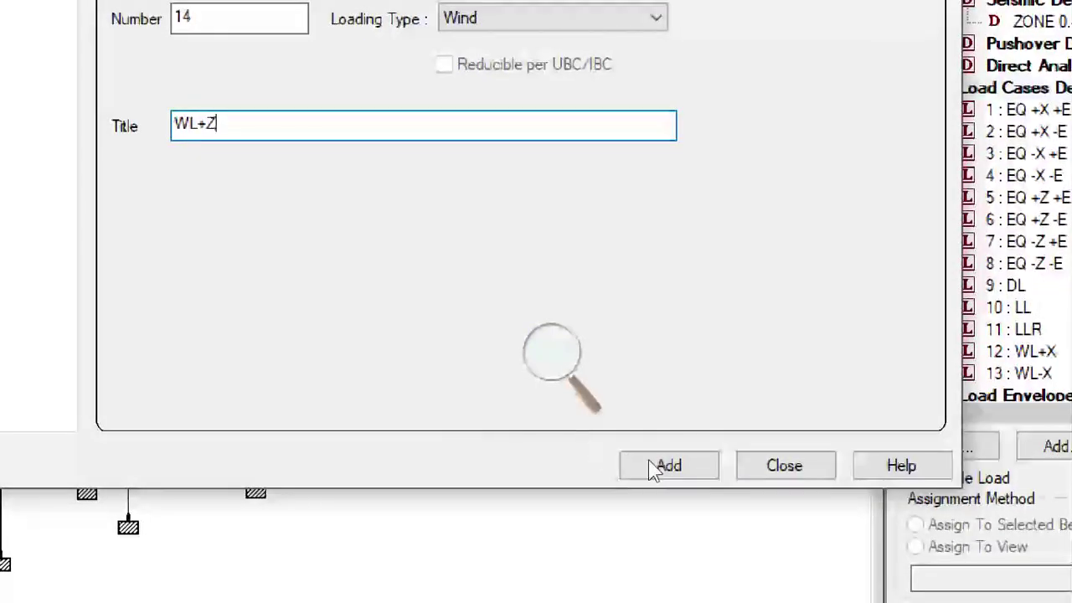
{"action": "left_click", "coordinate": [657, 466]}
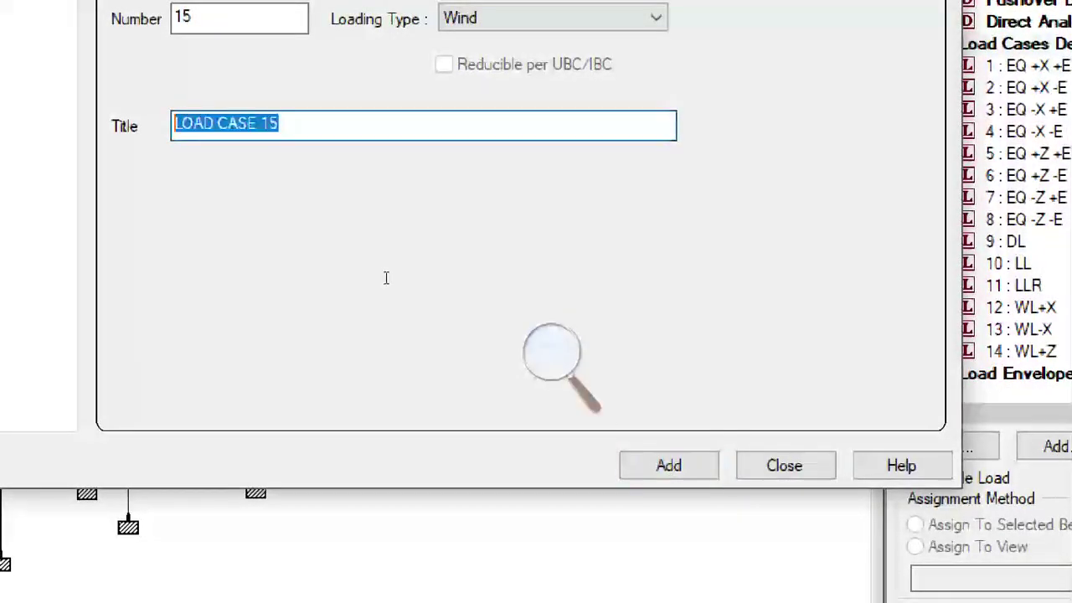
- Add Wind load case 15 titled "WL-Z" and finish creating primary load cases, returning the screen magnification to 100%
{"action": "type", "text": "EQ +Z +E"}
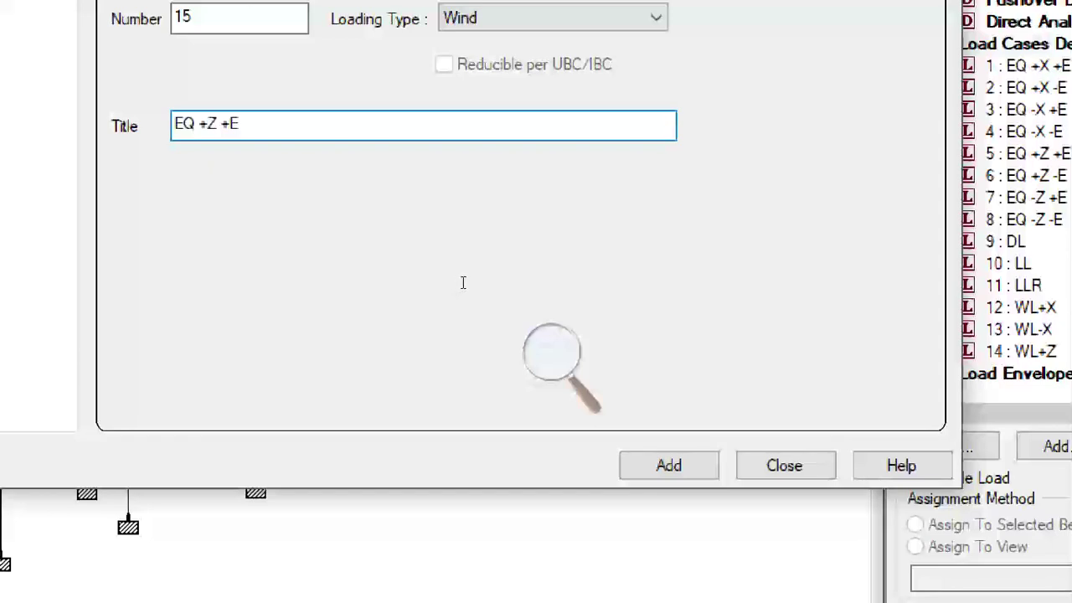
{"action": "key", "text": "shift+Home"}
{"action": "type", "text": "WL"}
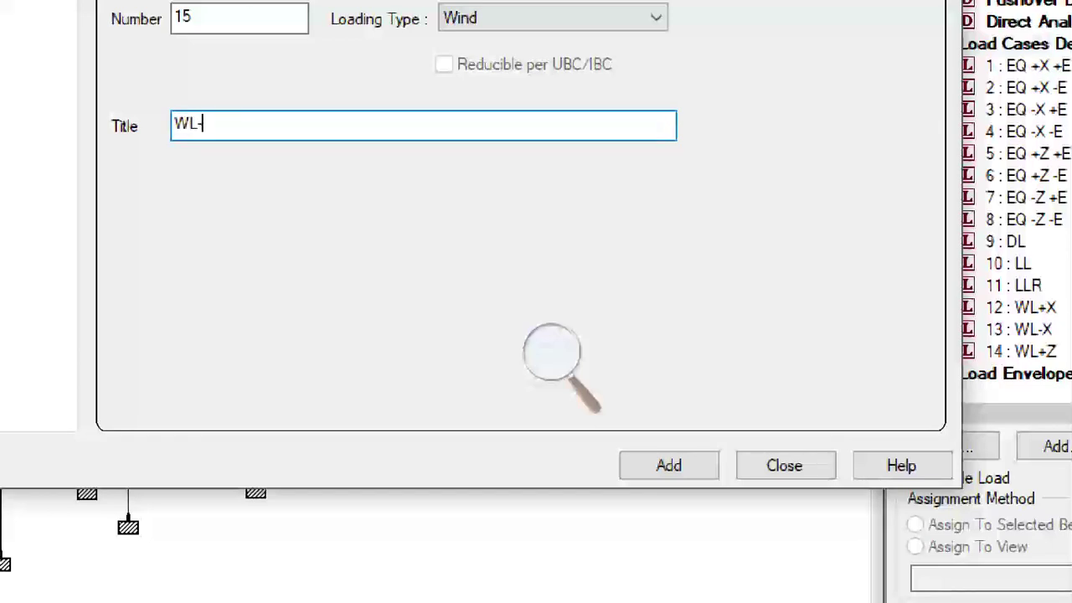
{"action": "left_click", "coordinate": [677, 466]}
{"action": "left_click", "coordinate": [742, 471]}
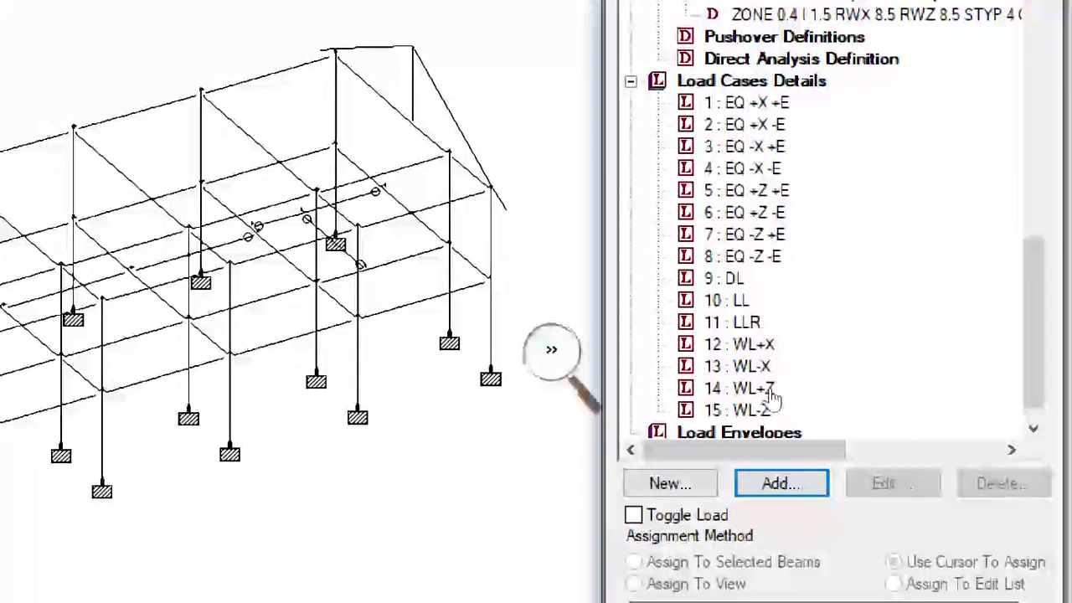
{"action": "left_click", "coordinate": [552, 351]}
{"action": "left_click", "coordinate": [545, 371]}
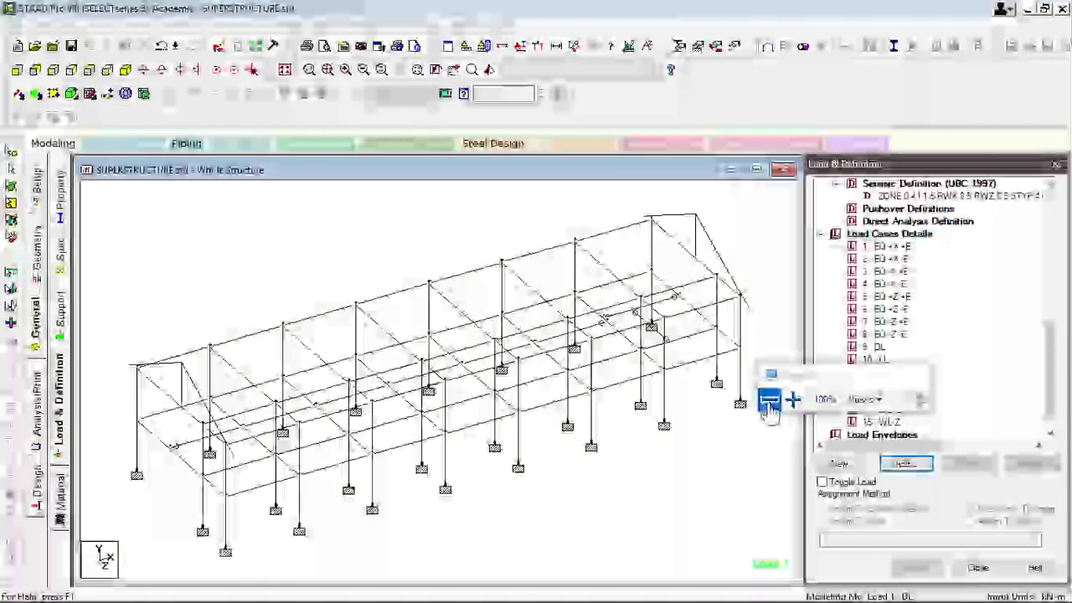